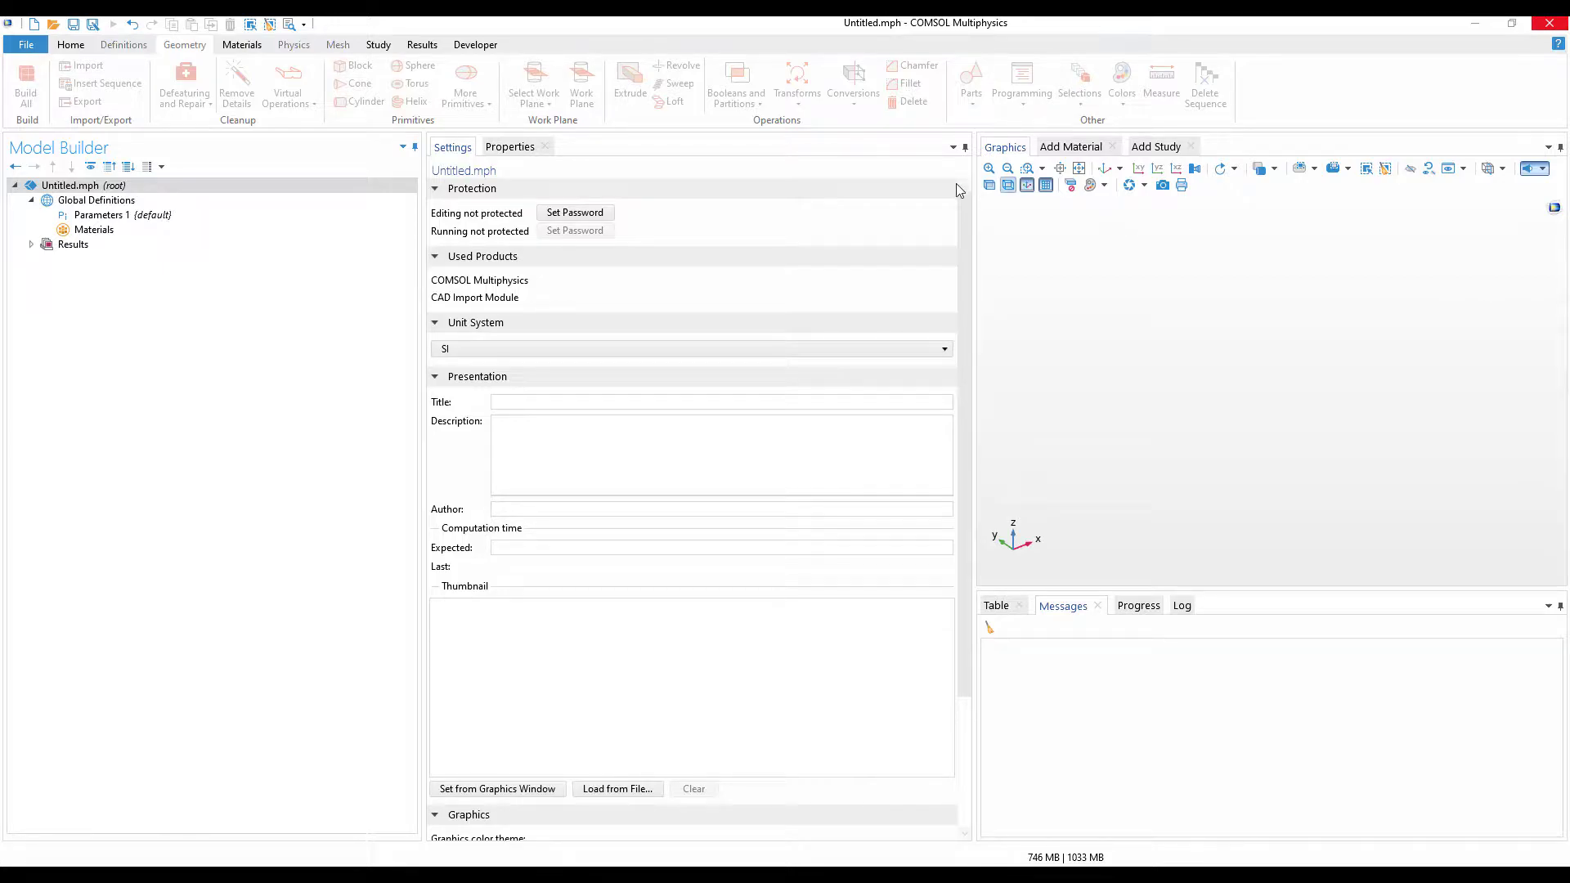
Add a 3D Component 1 to the empty model, then go to the Geometry ribbon.
left_click(99, 65)
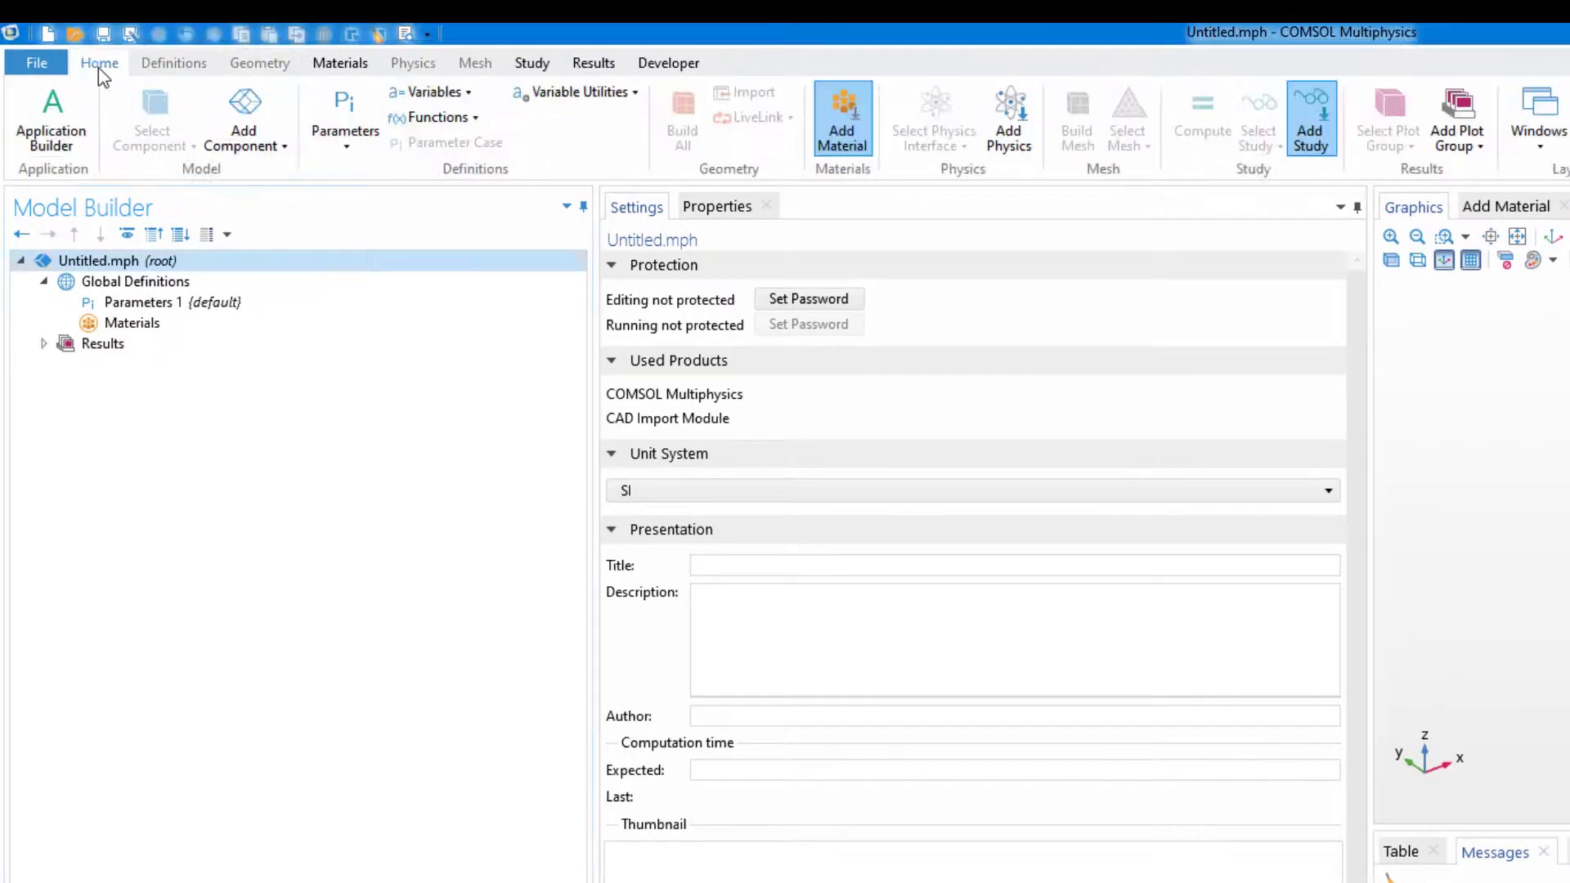
left_click(246, 145)
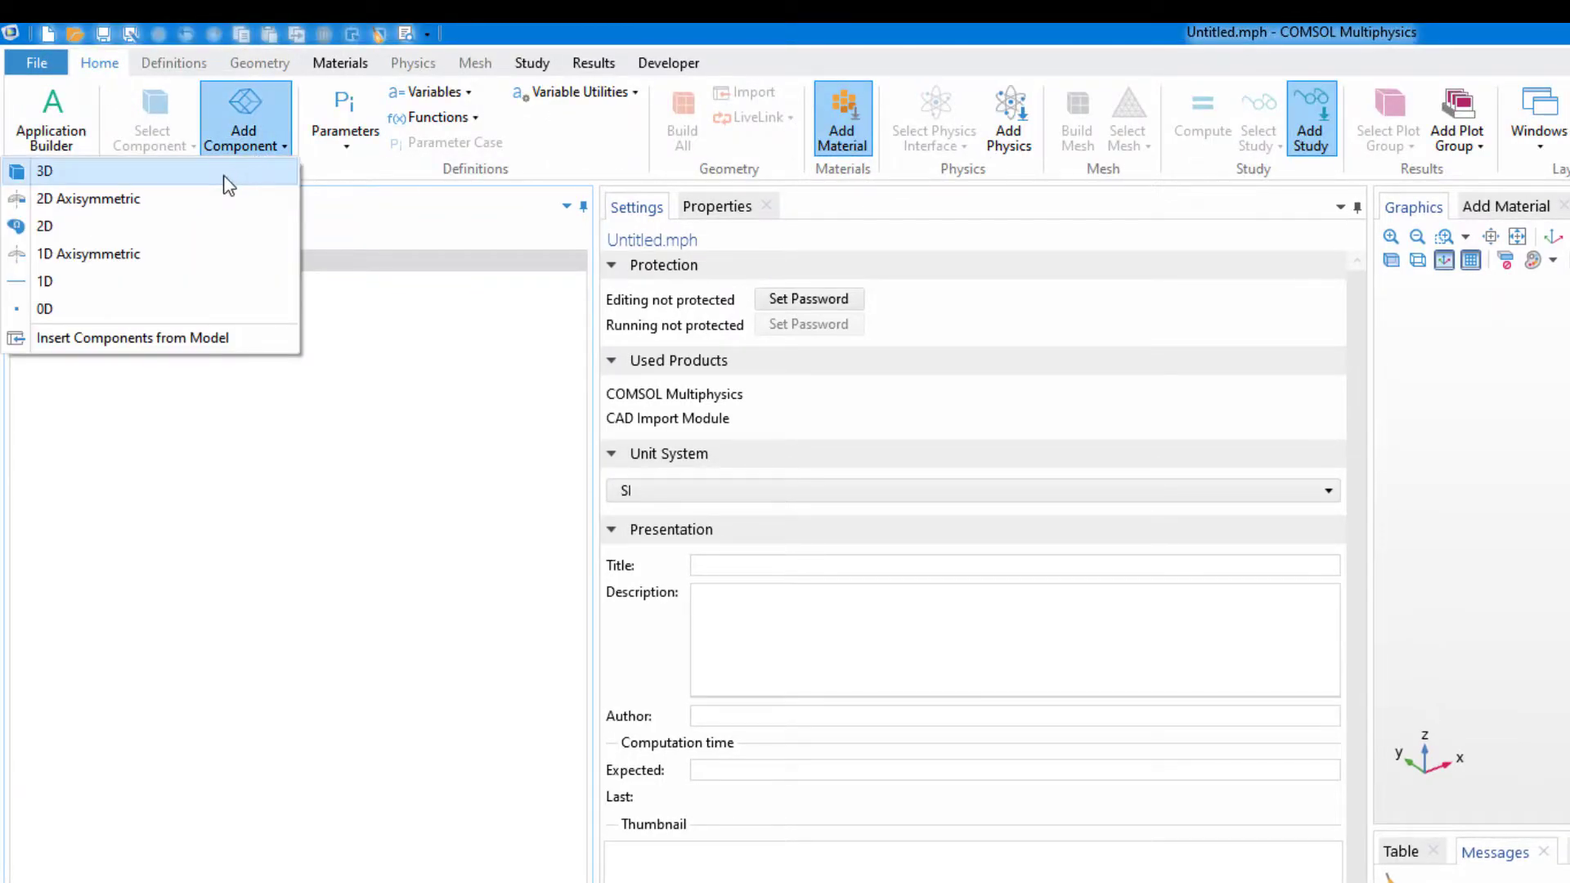
left_click(225, 173)
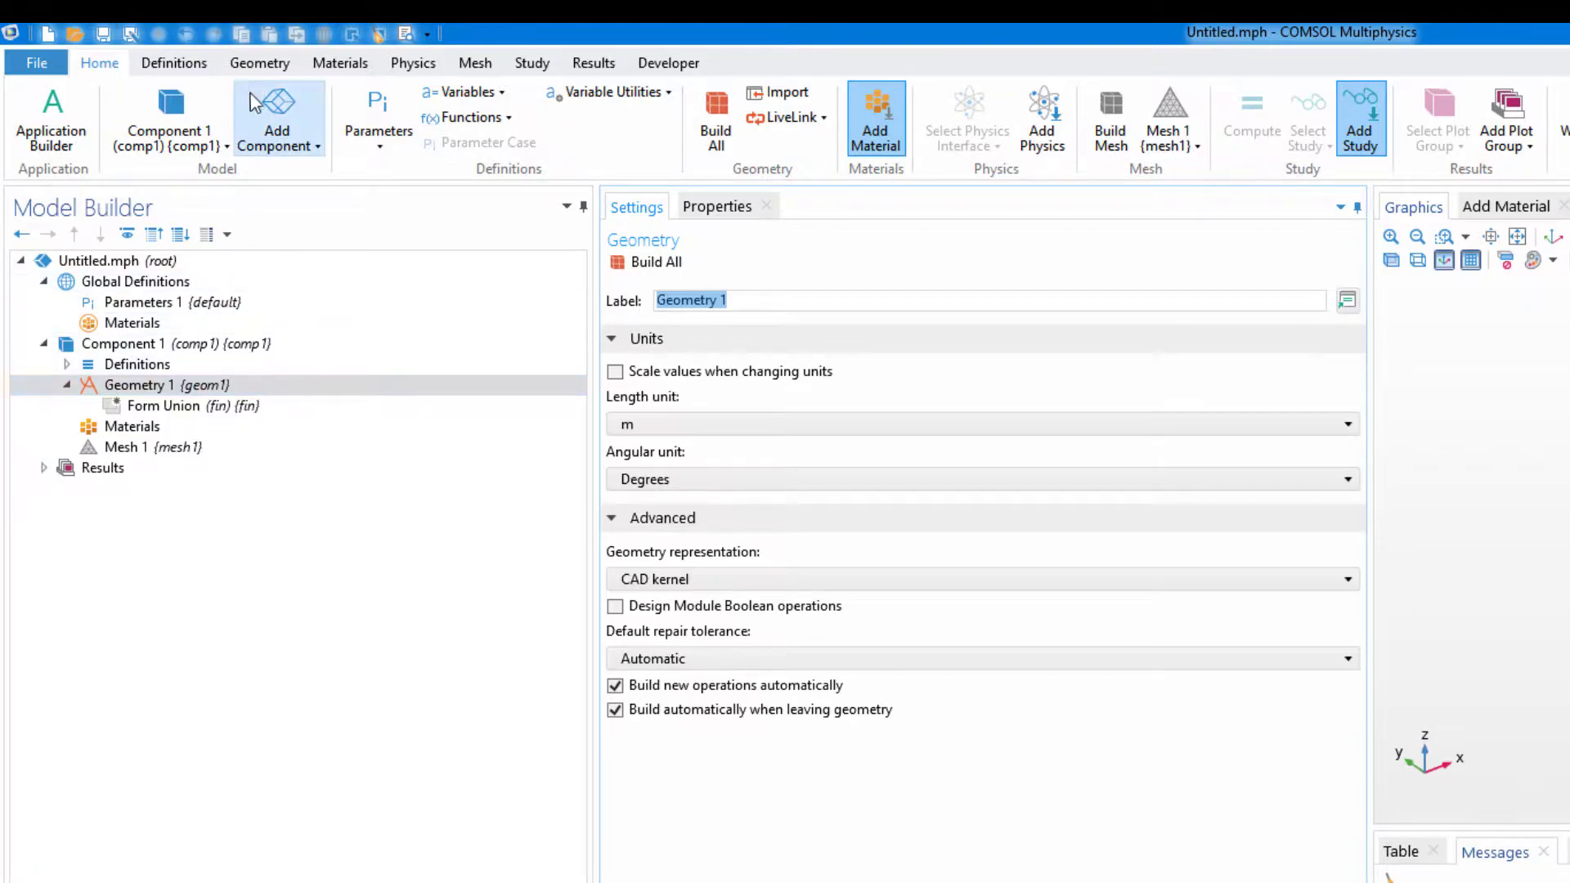
left_click(252, 67)
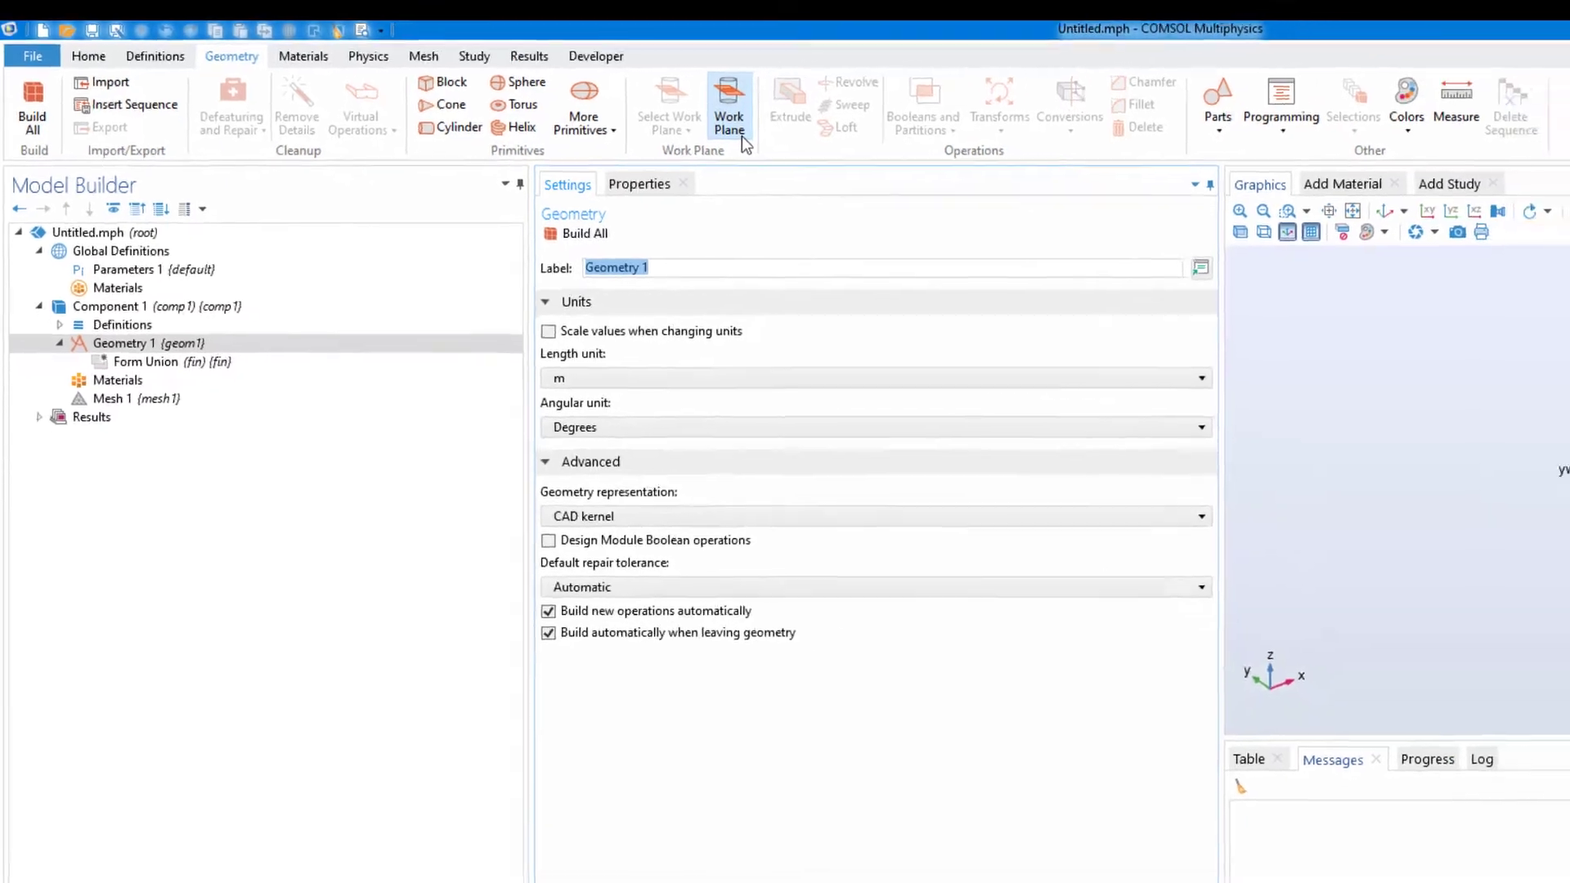
Add Work Plane 1 on the xy-plane at z = 0 and open its Plane Geometry.
left_click(818, 135)
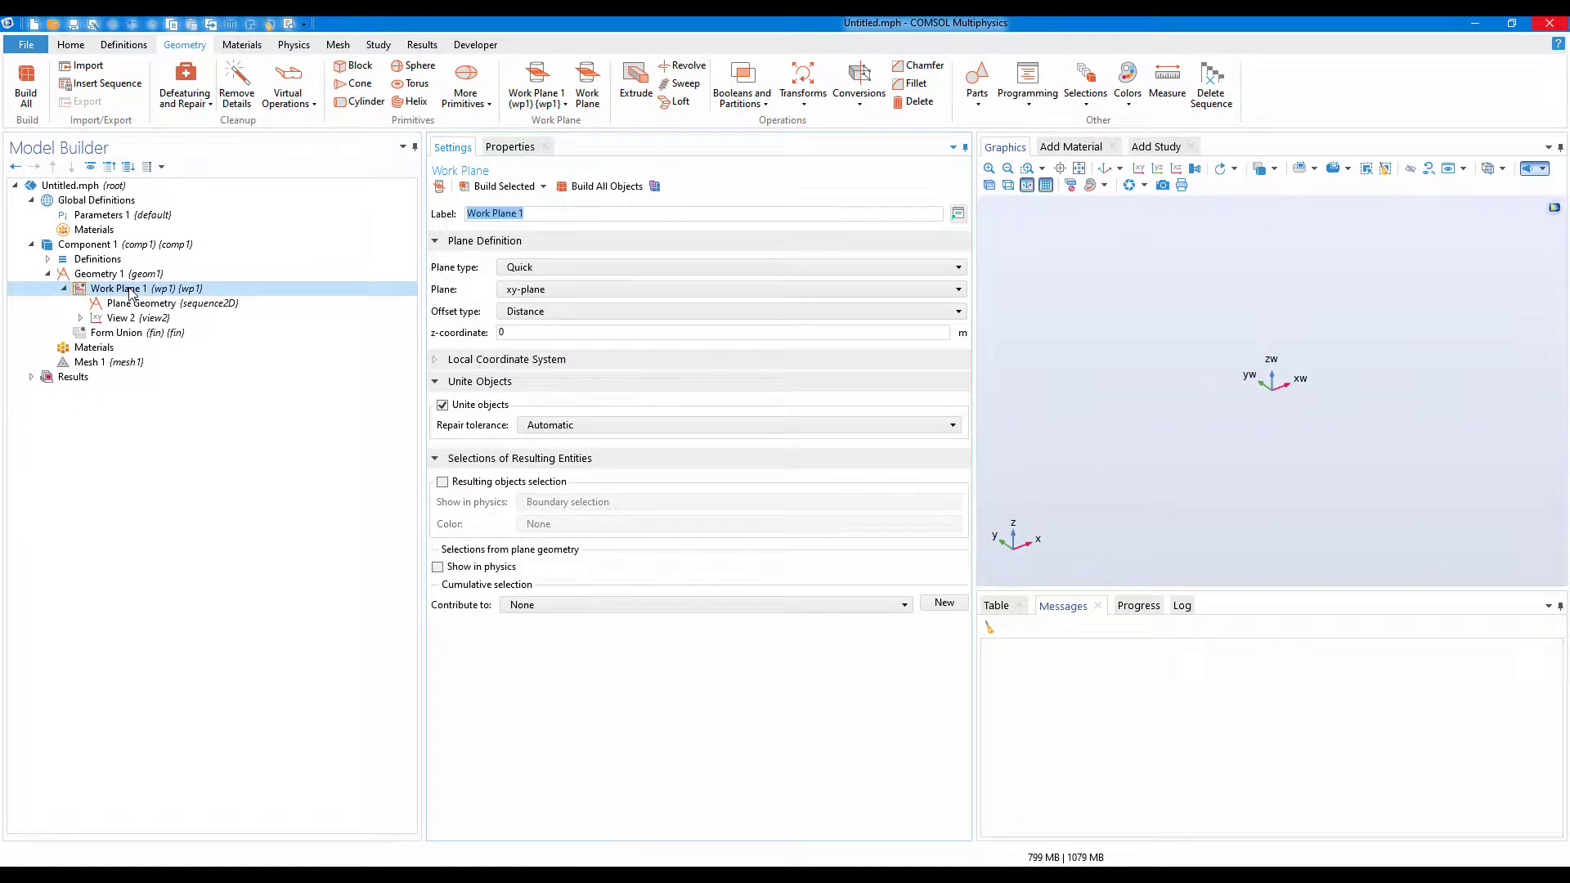
left_click(125, 308)
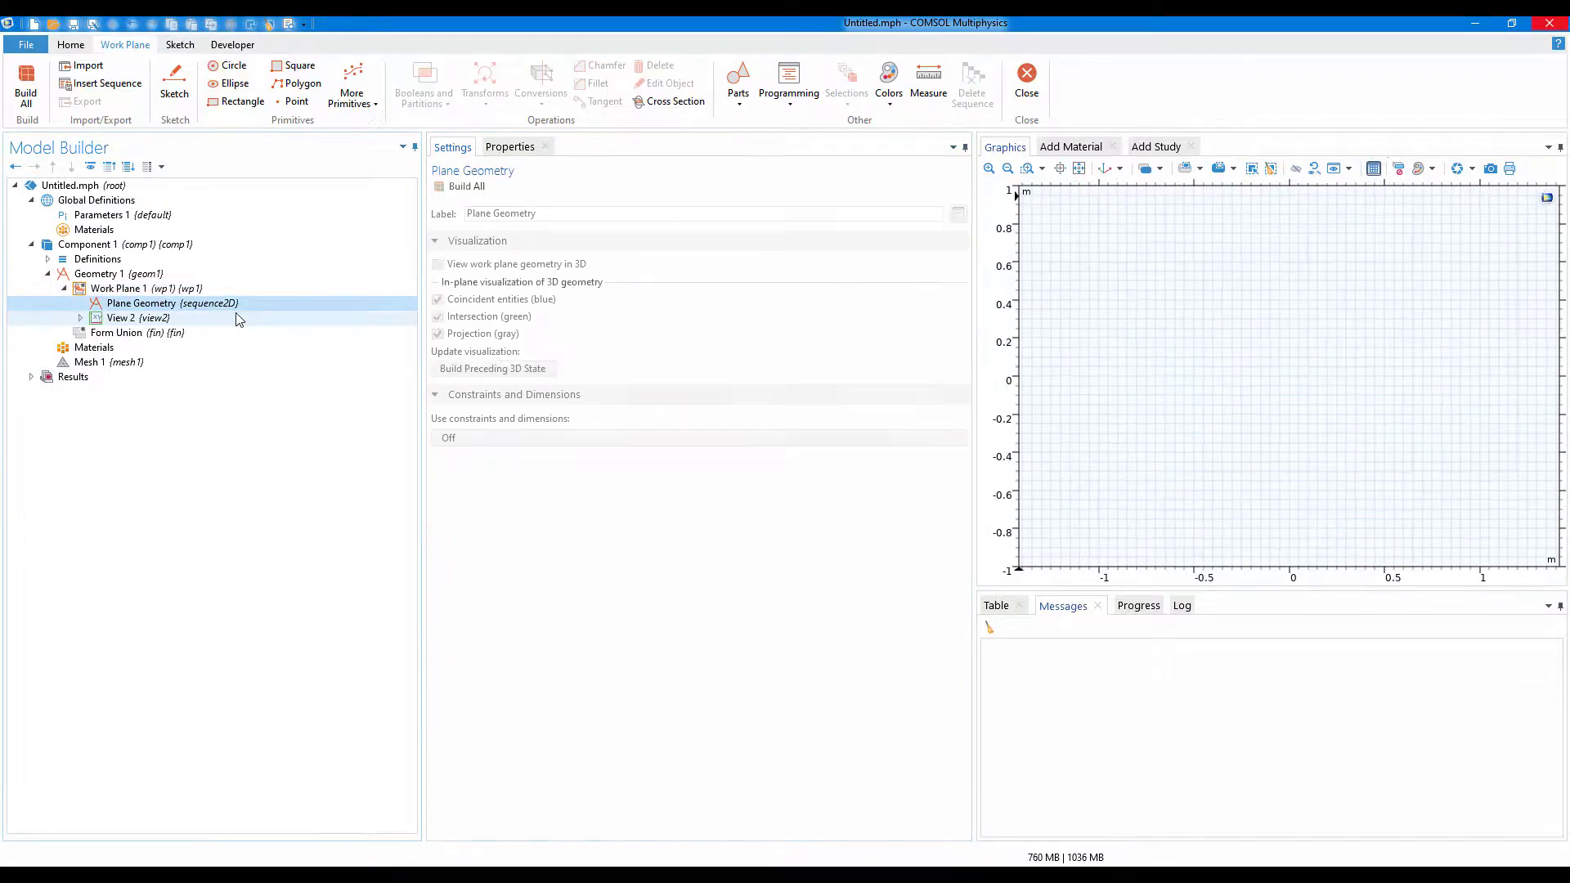
Add Parametric Curve 1: s from 0 to 10*pi, xw = s*cos(s), yw = s*sin(s).
right_click(186, 306)
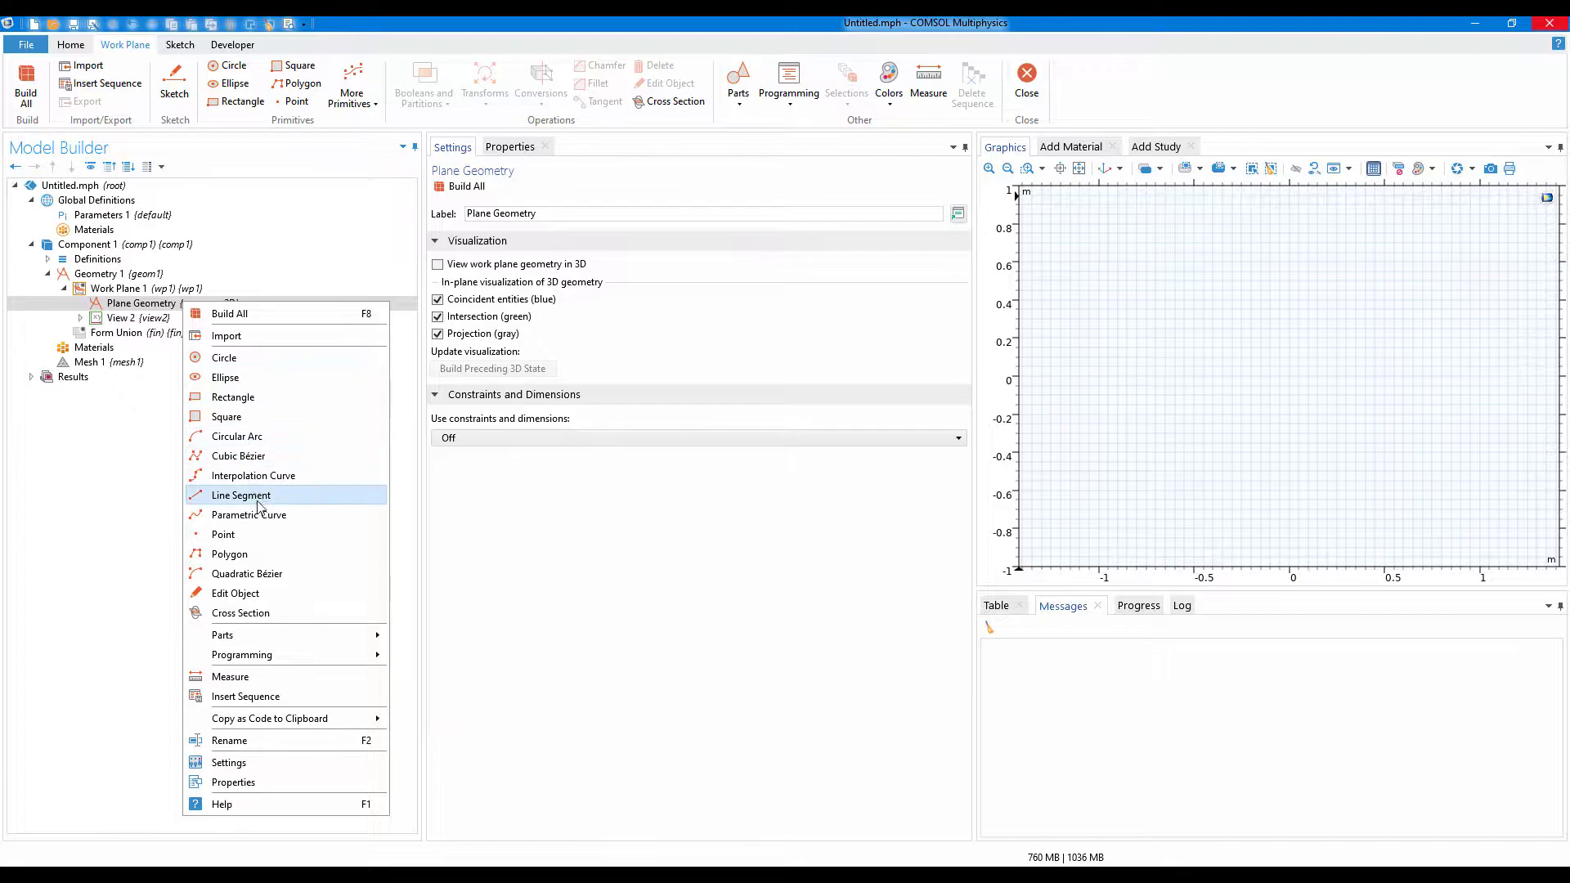
left_click(302, 517)
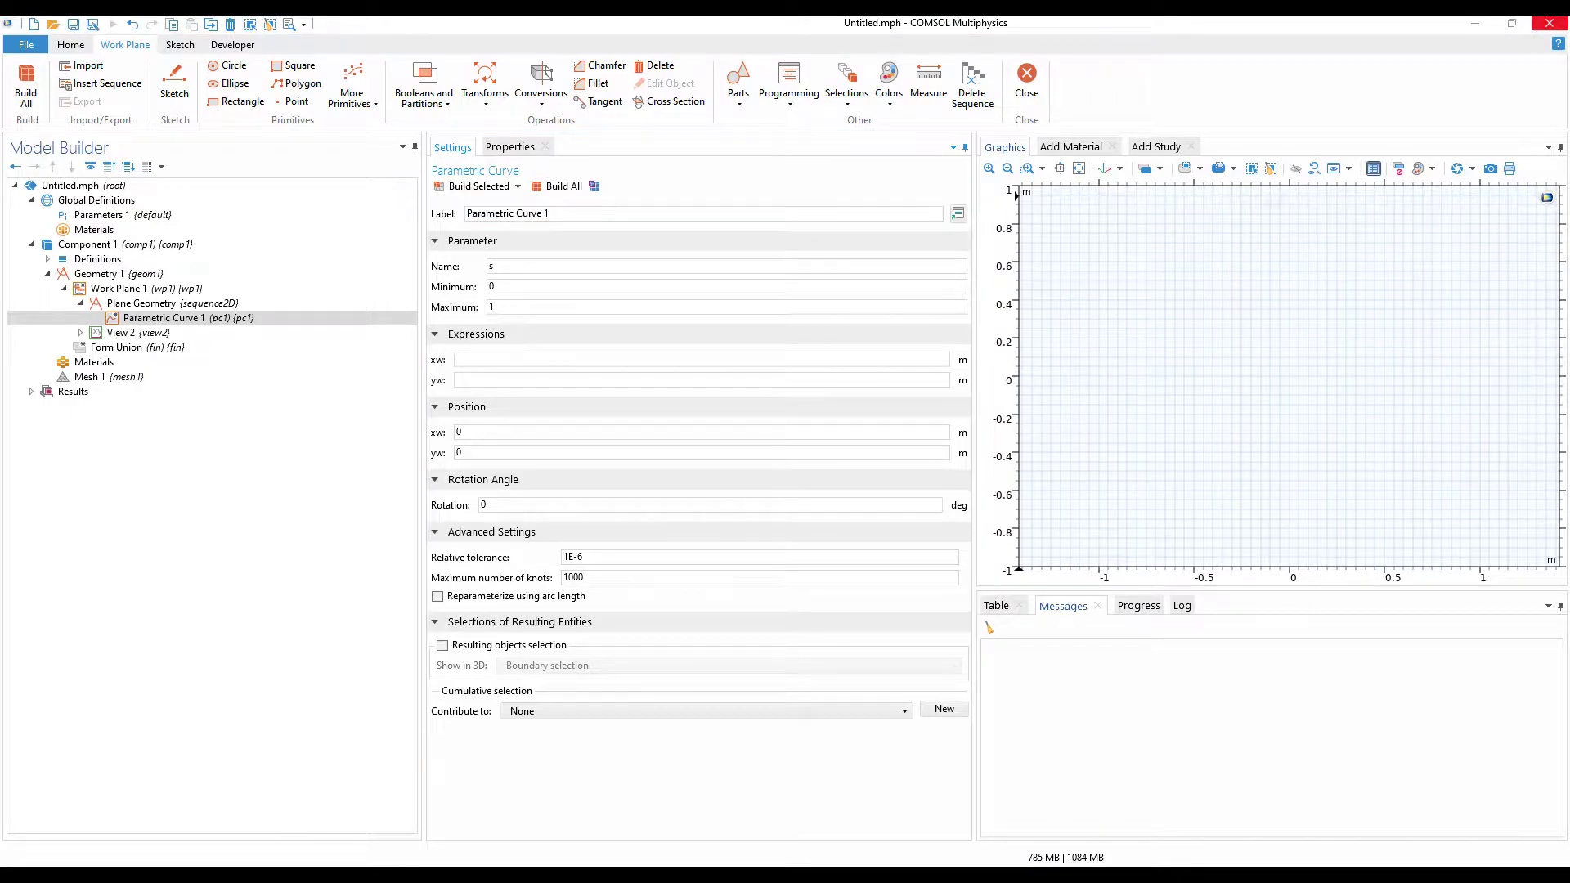
double_click(491, 267)
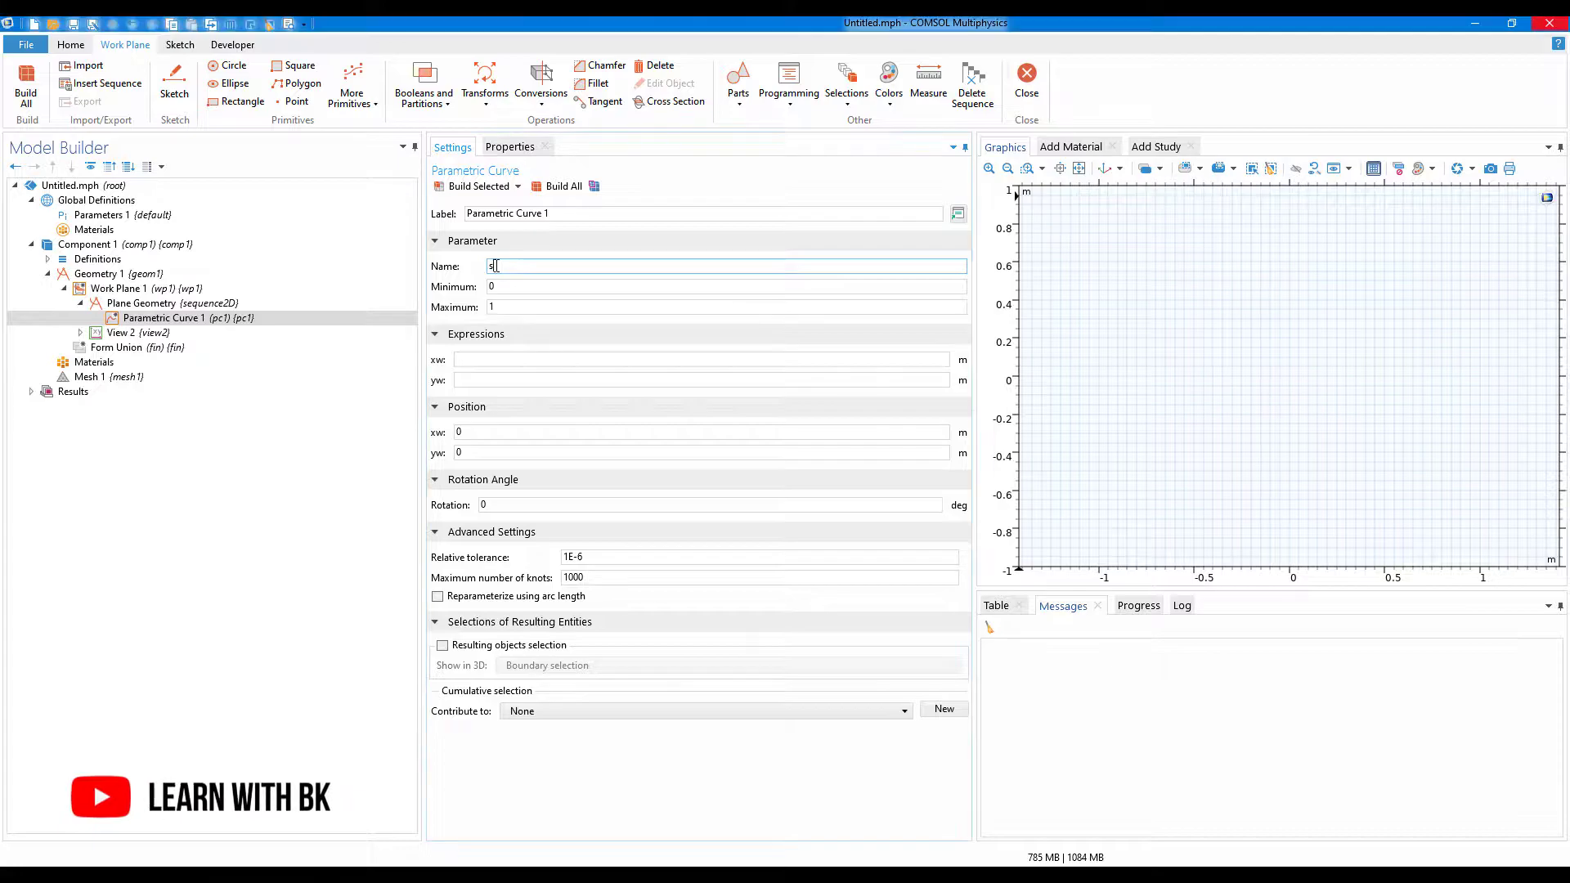
key("Tab")
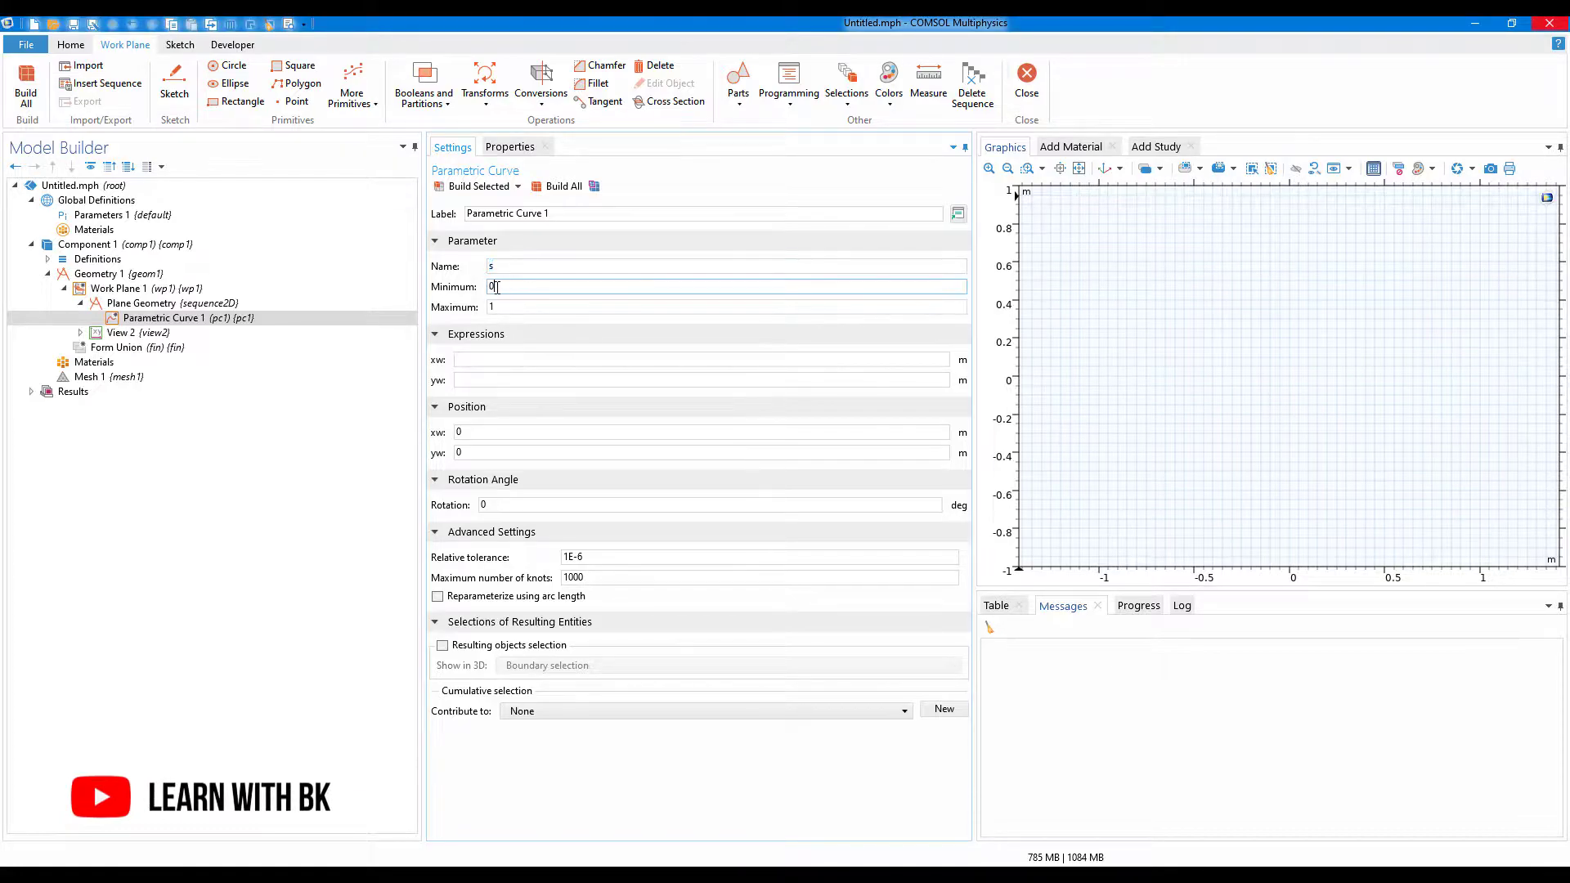
key("Tab")
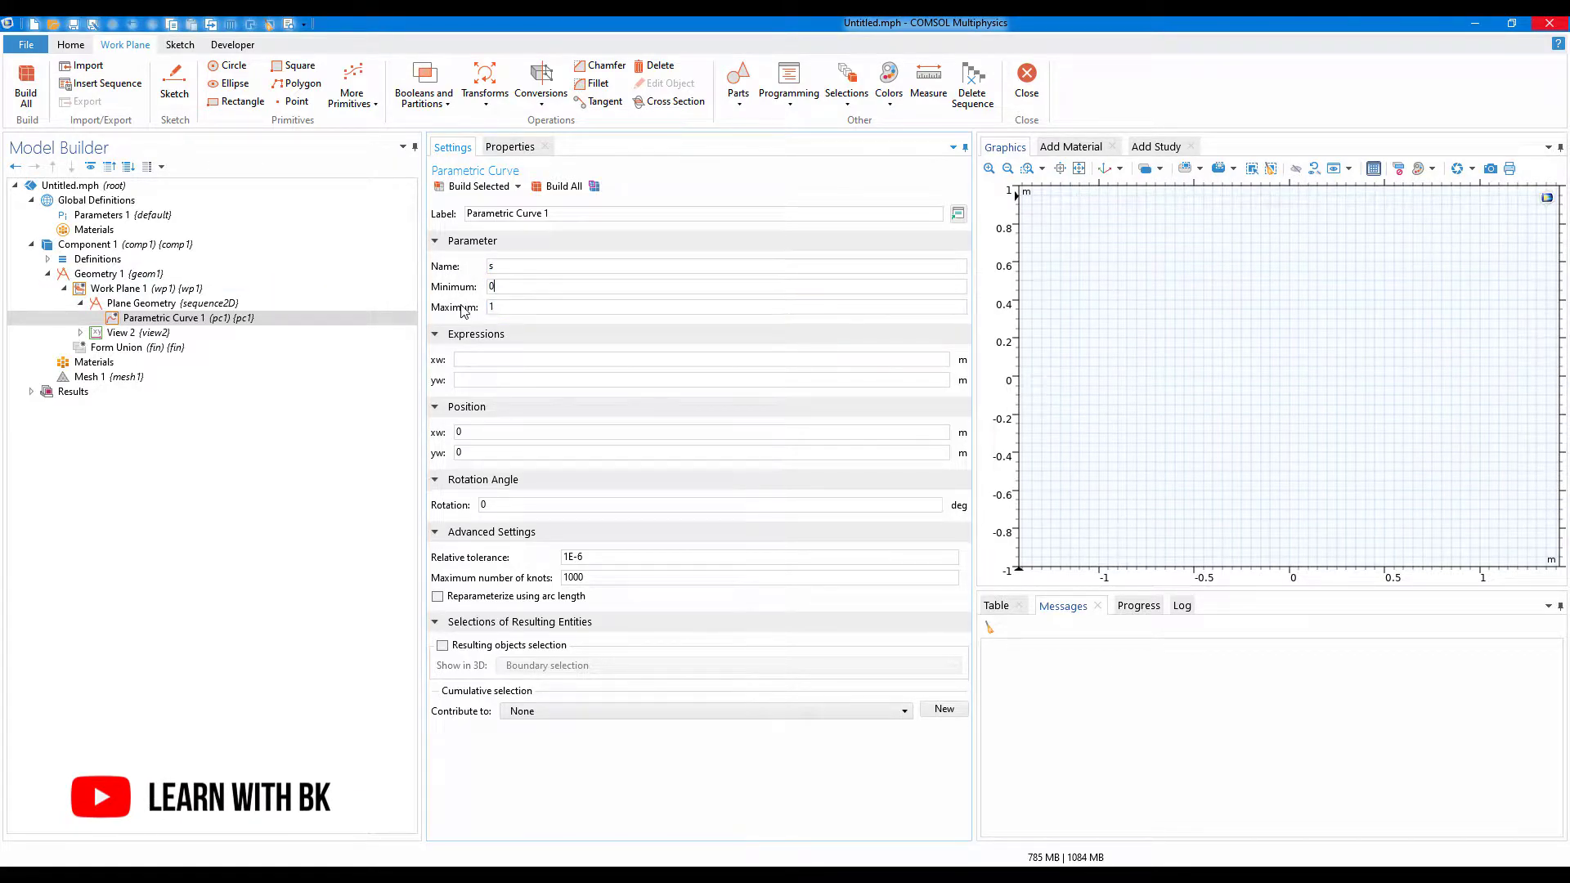
left_click(506, 308)
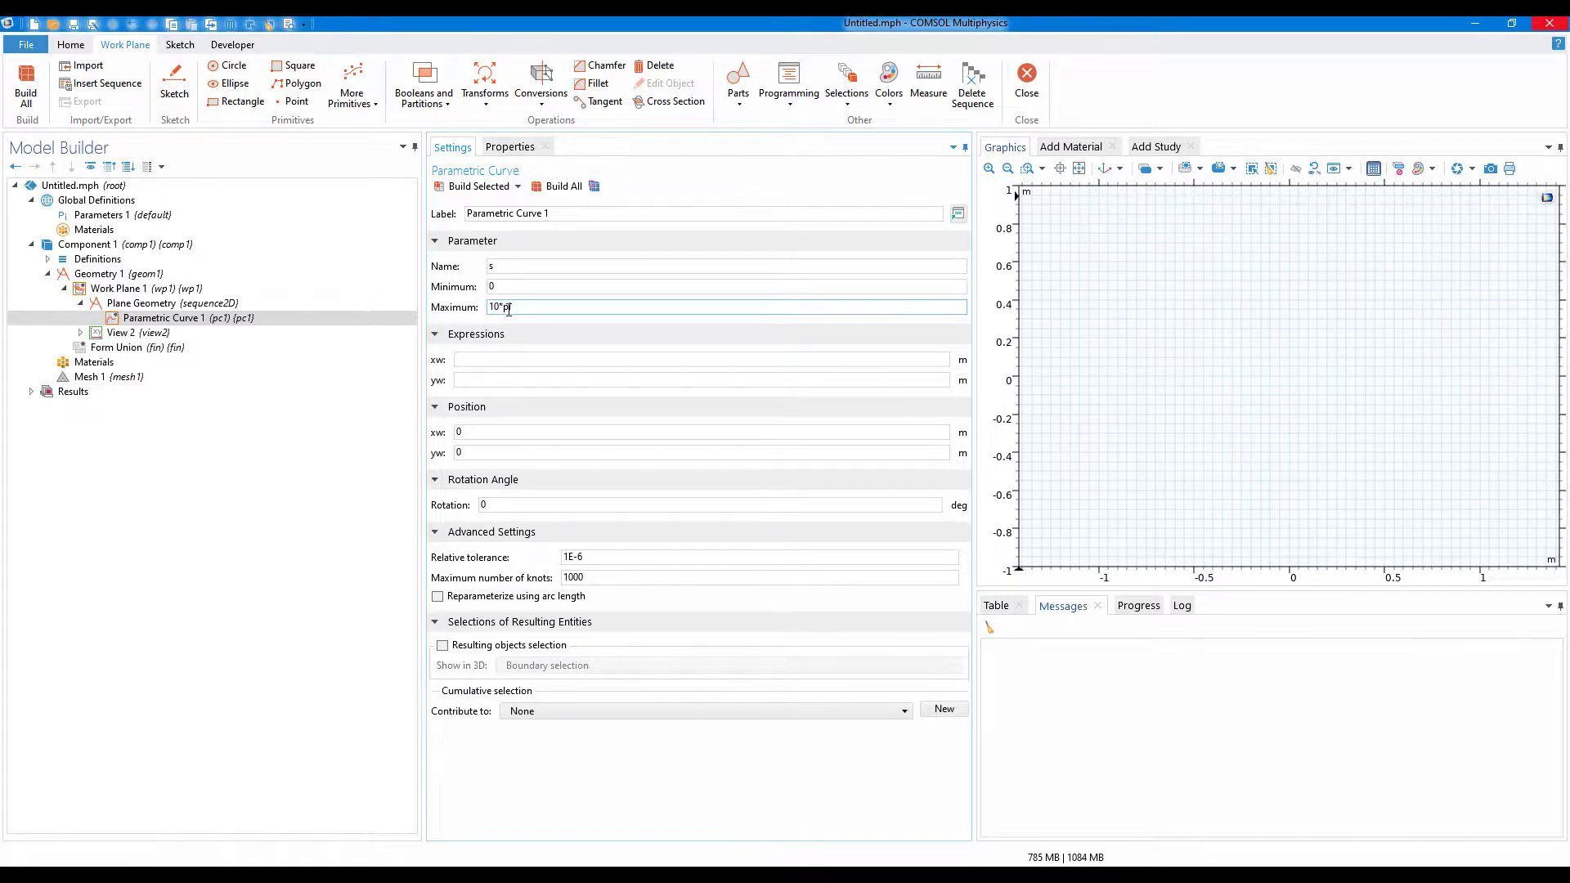
double_click(506, 307)
left_click(484, 357)
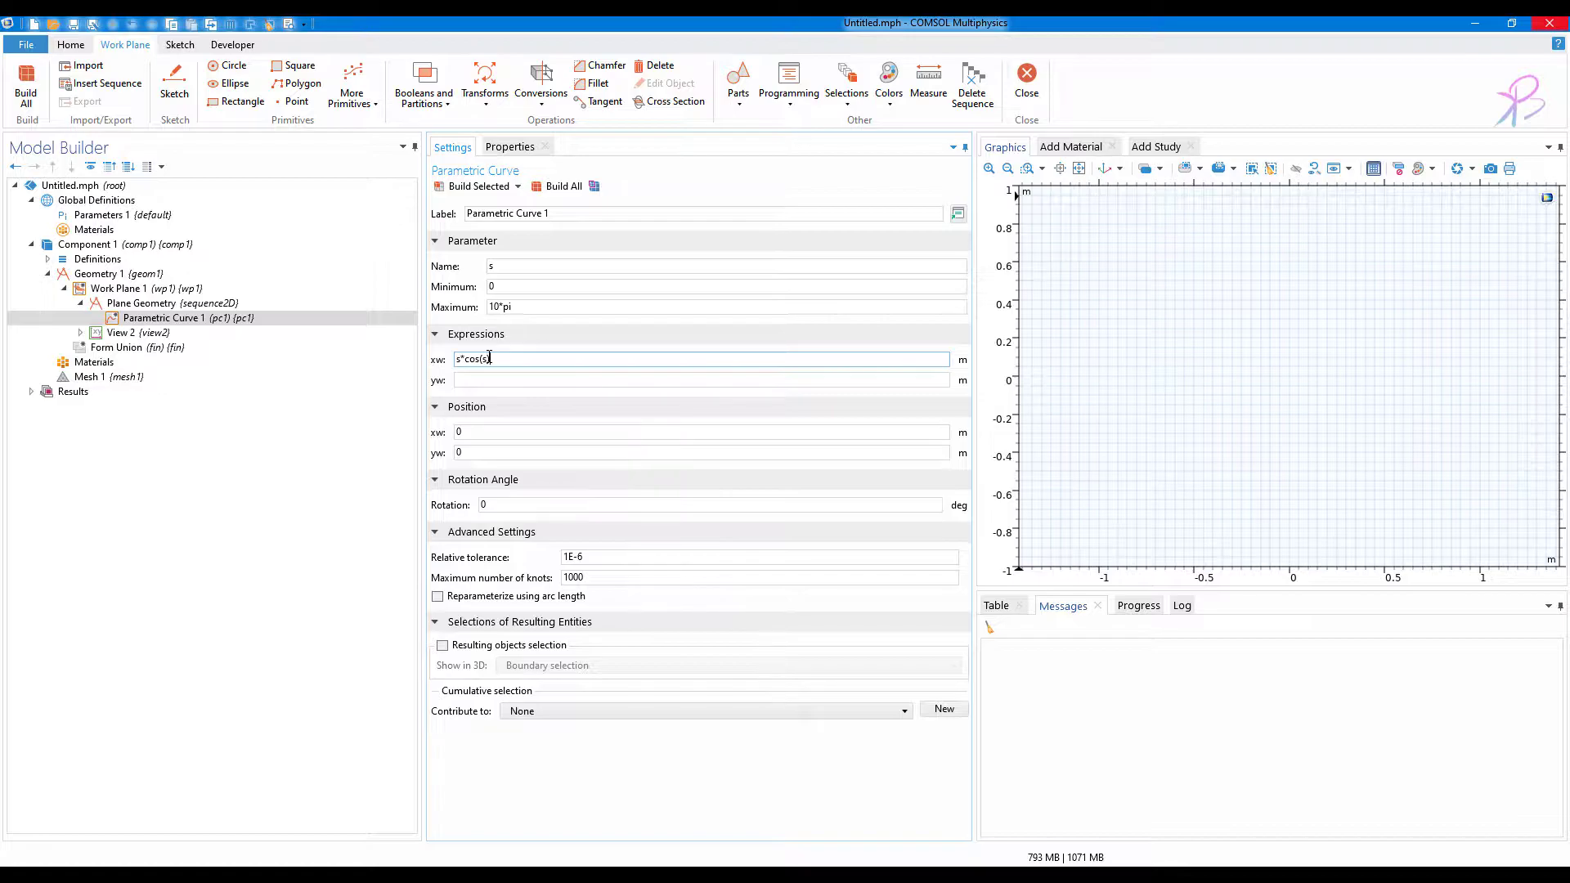
left_click(468, 380)
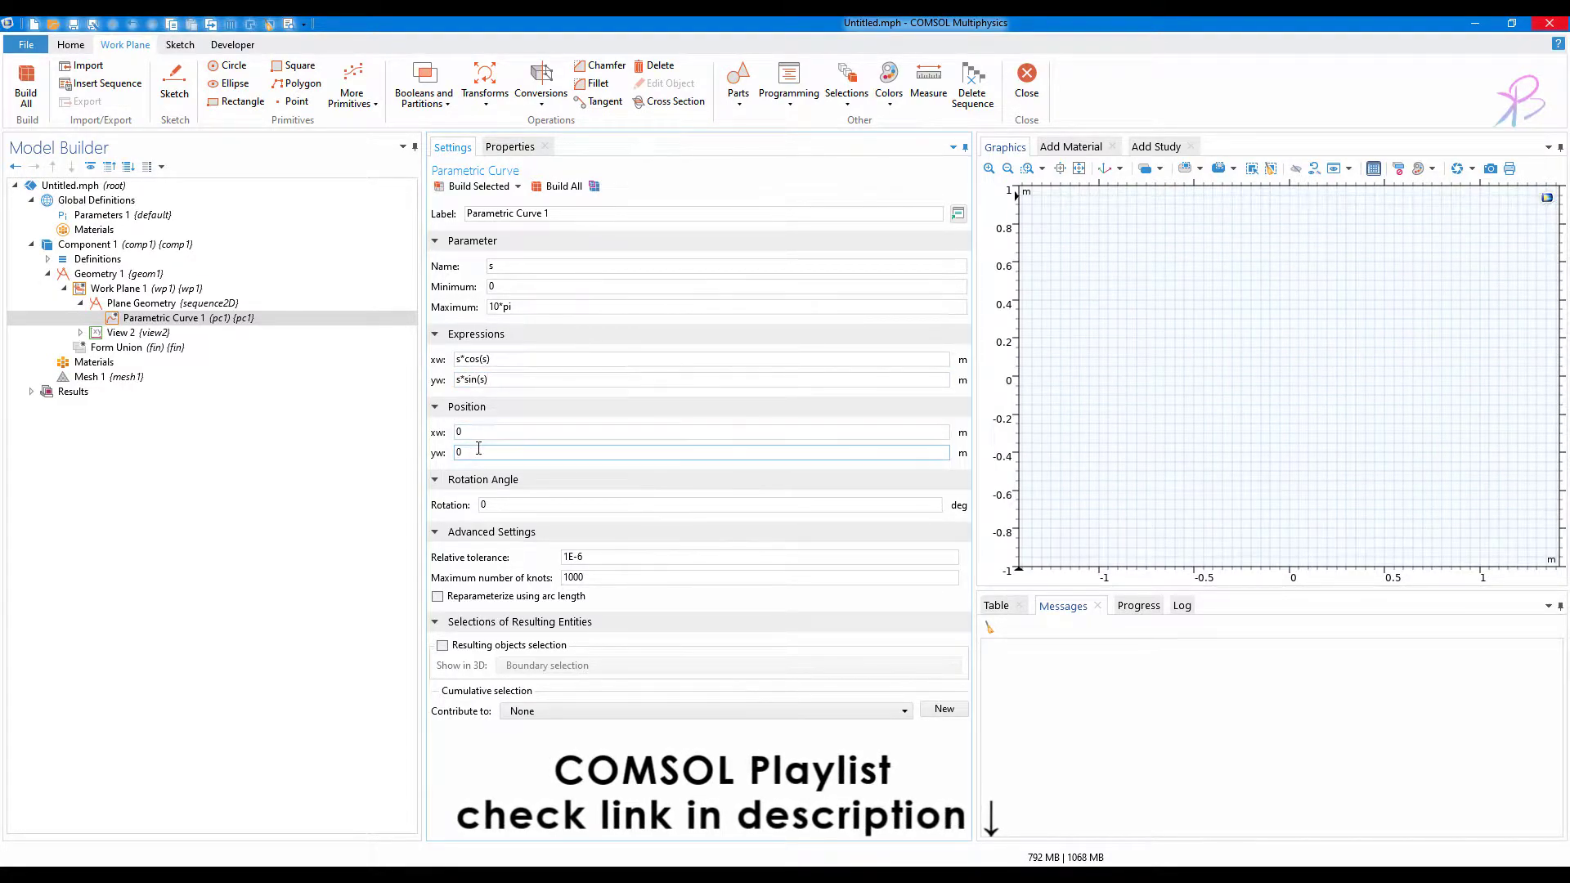
Build Parametric Curve 1 and zoom to extents to show the full five-turn spiral.
left_click(479, 187)
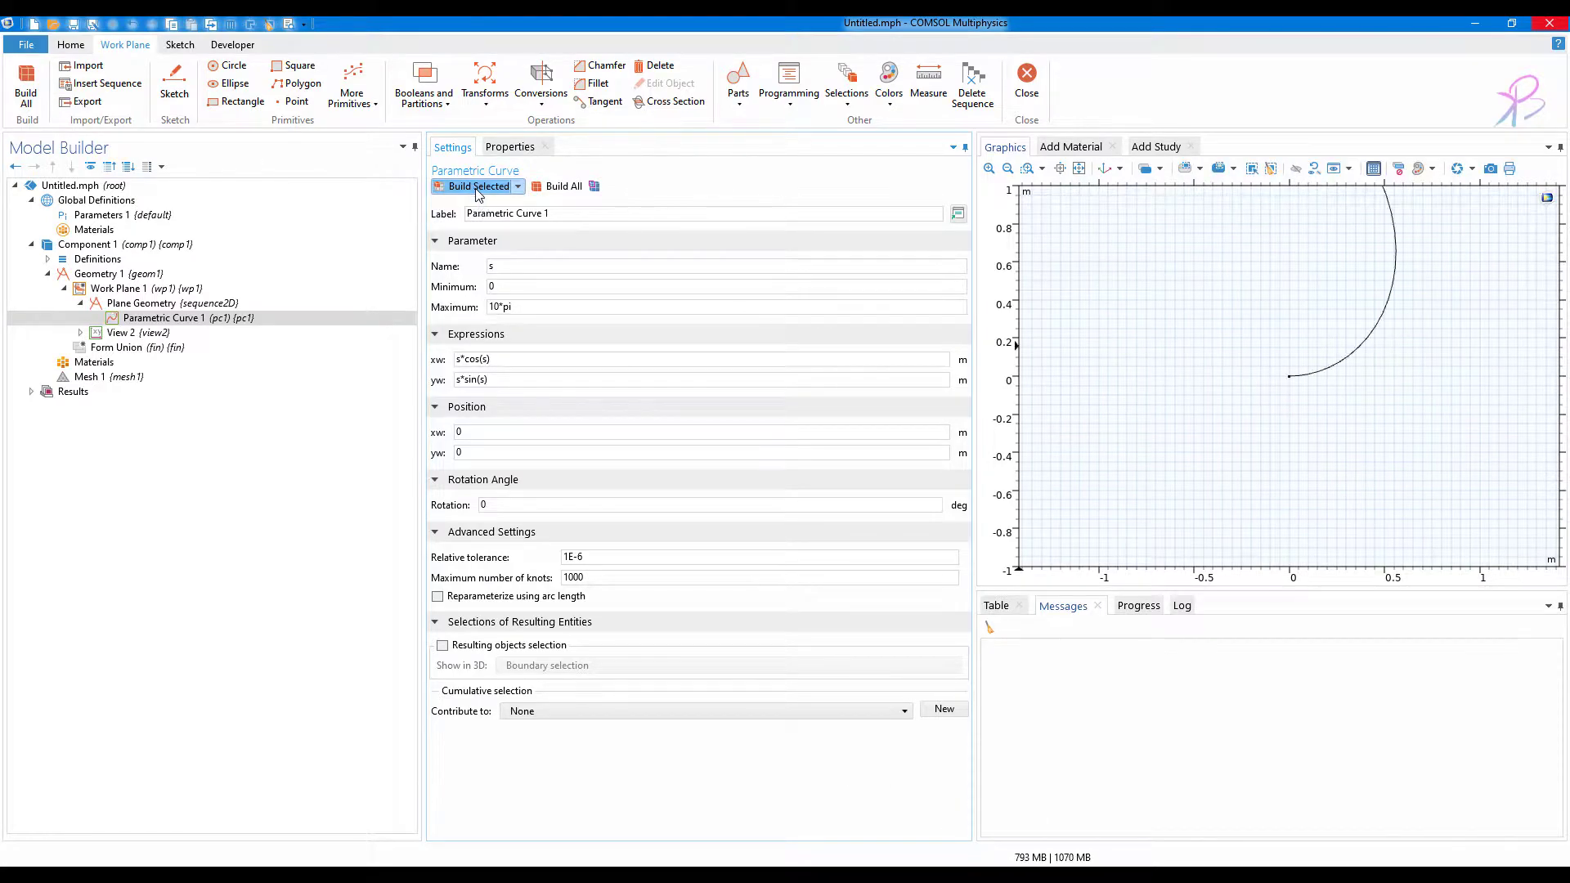
left_click(1078, 169)
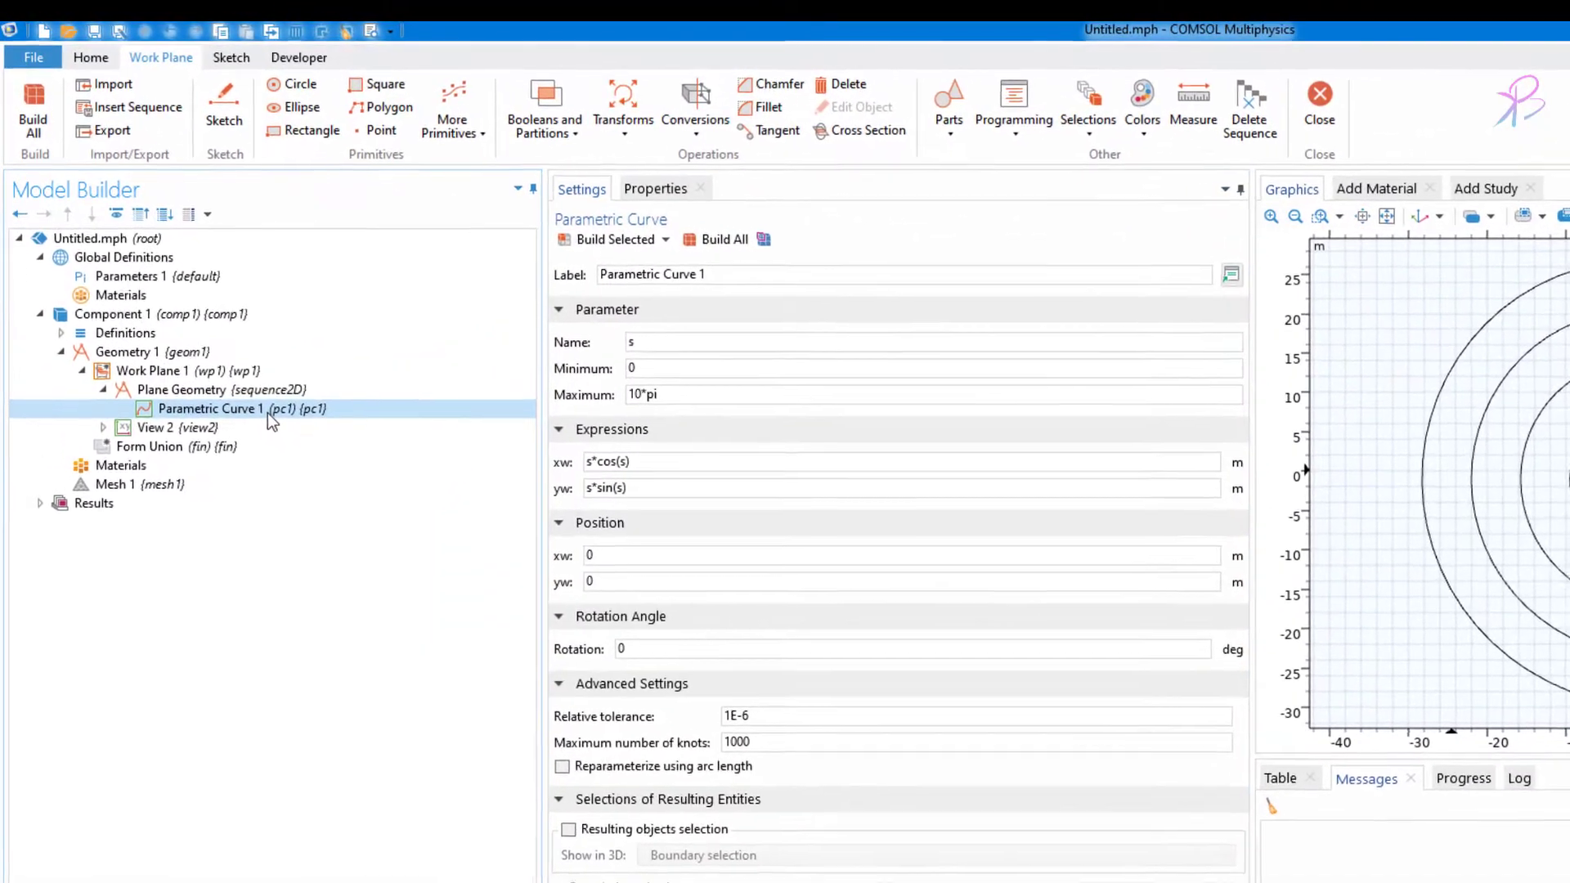
Duplicate Parametric Curve 1 and enter the (1+s) factor into the copy's expressions.
right_click(268, 415)
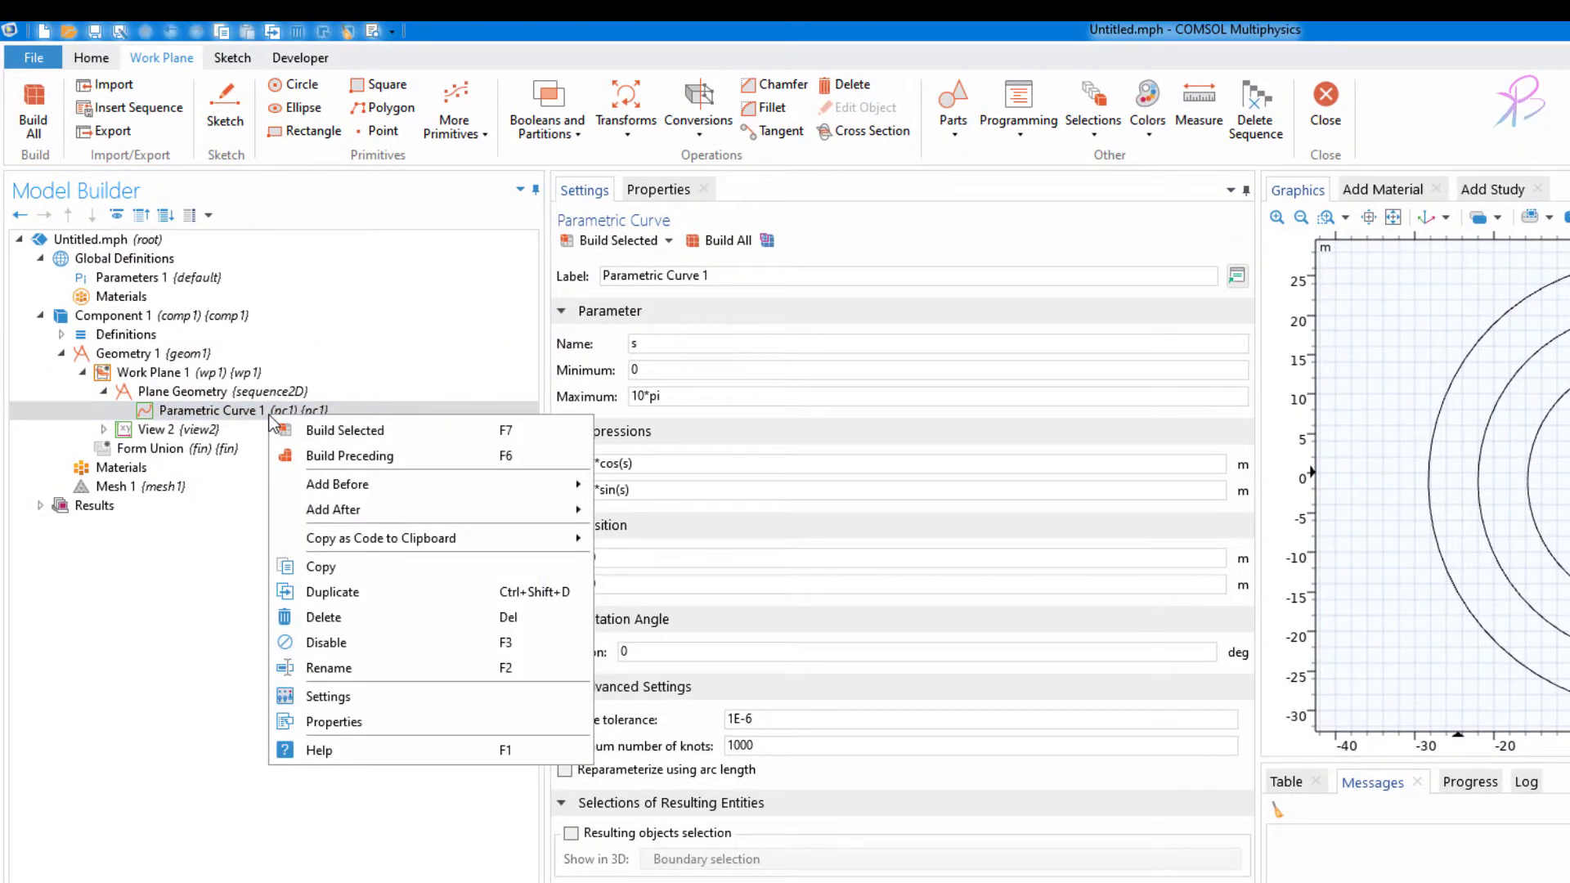
left_click(369, 601)
left_click(609, 464)
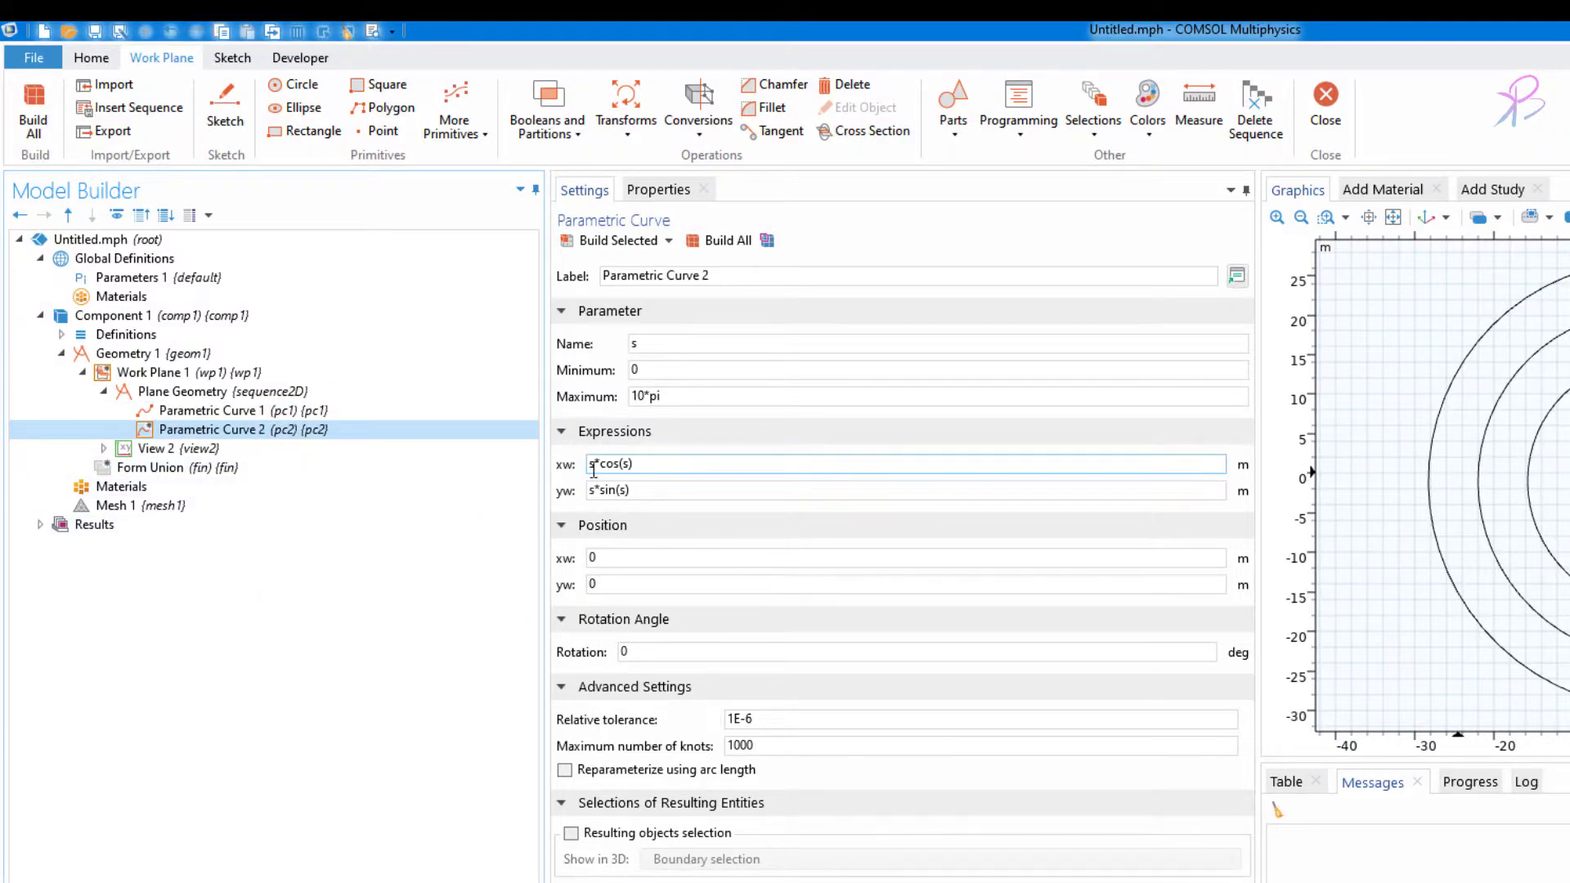
left_click(623, 491)
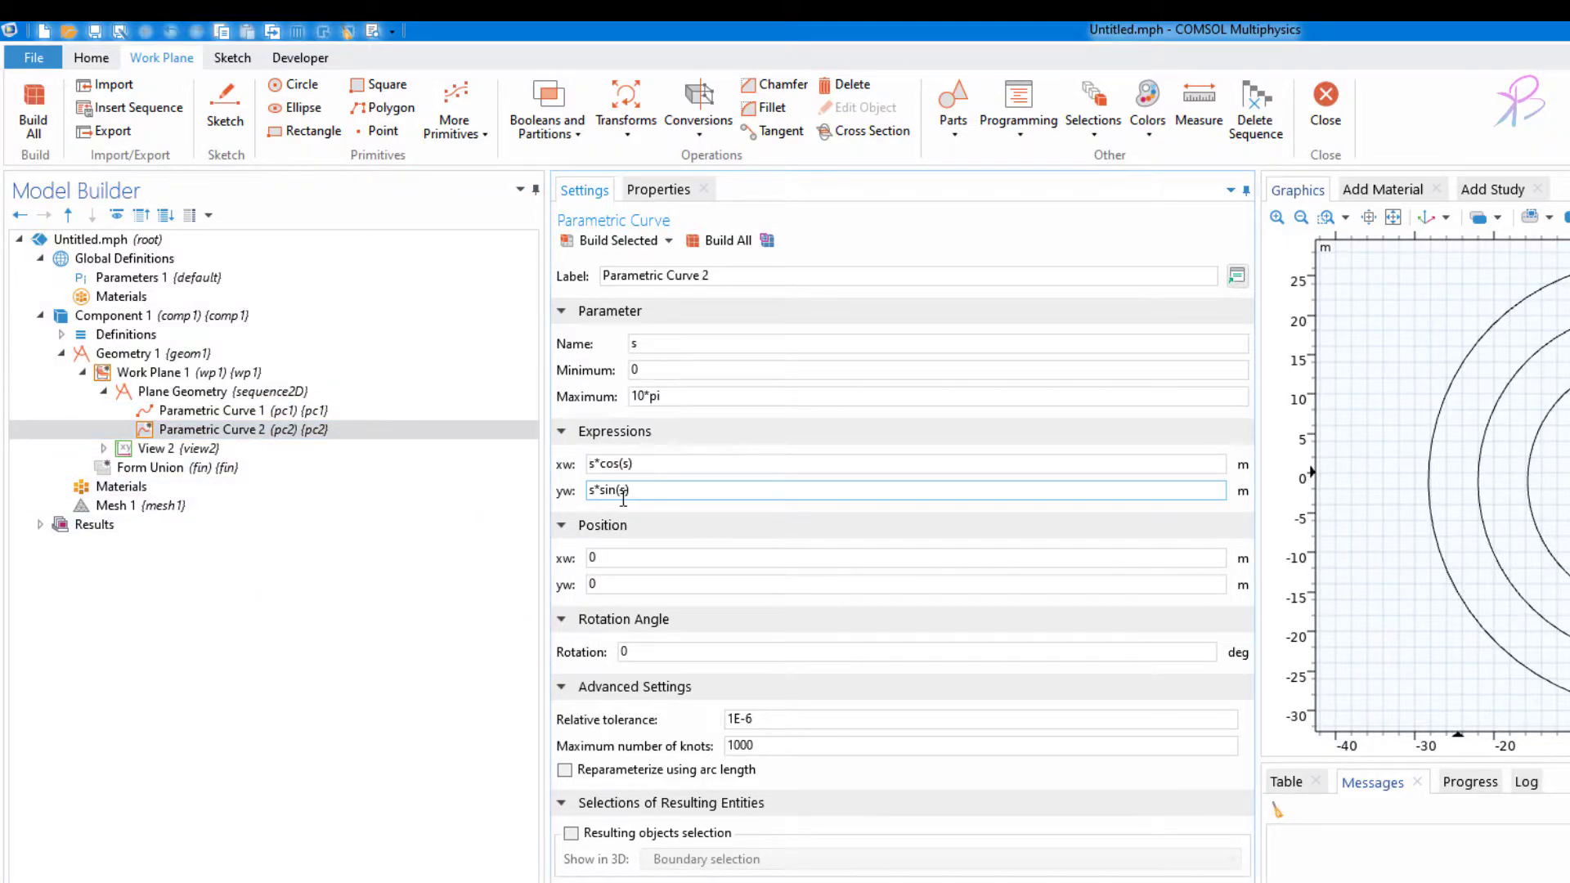
type("(")
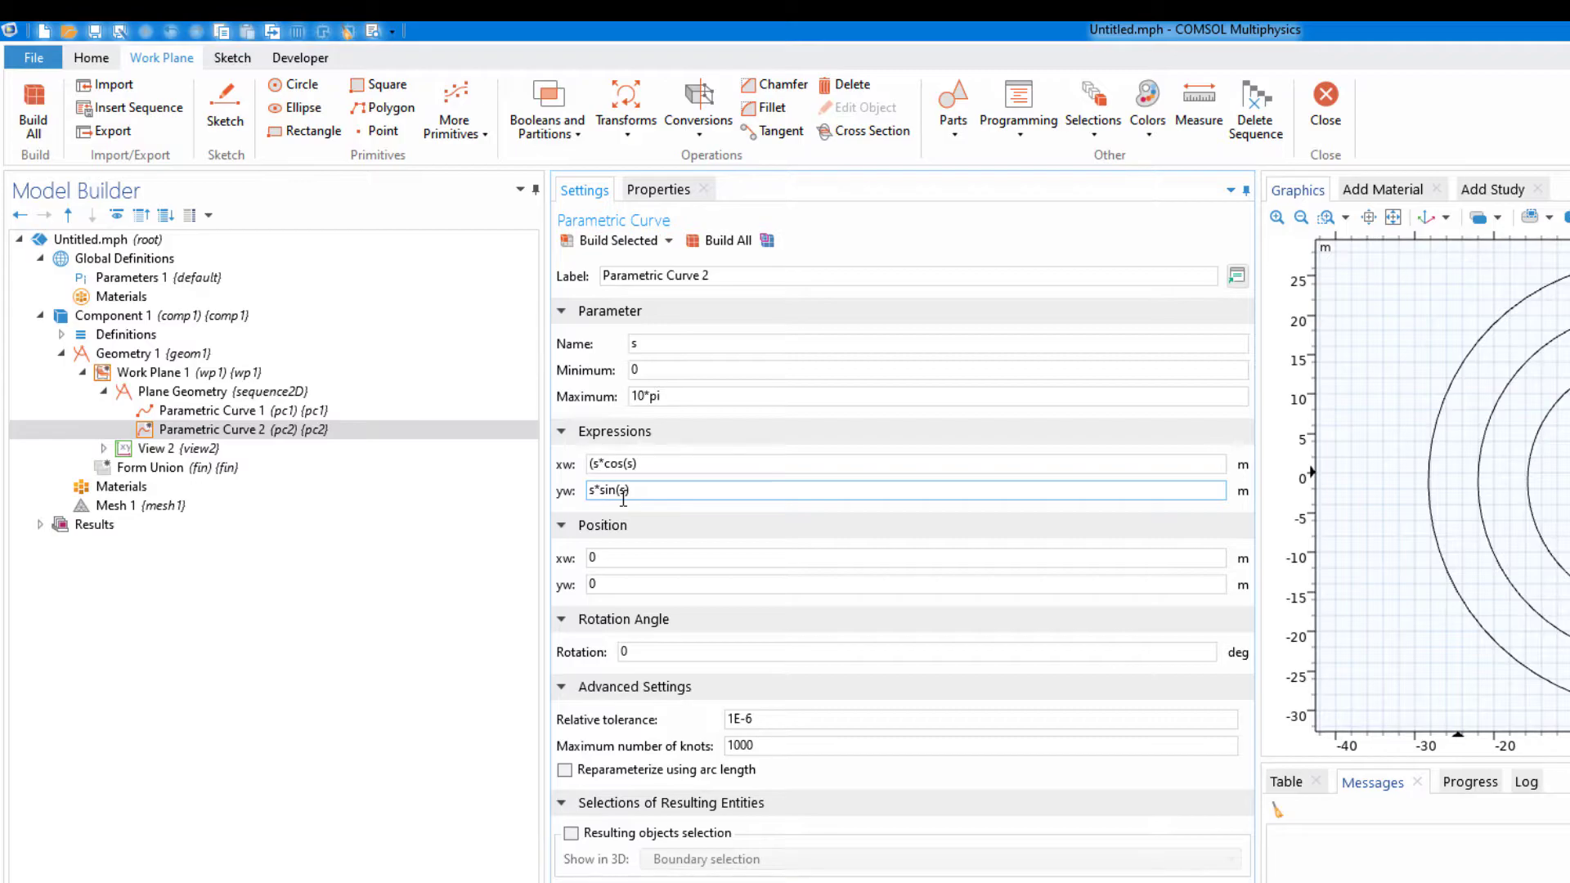
type("1+s")
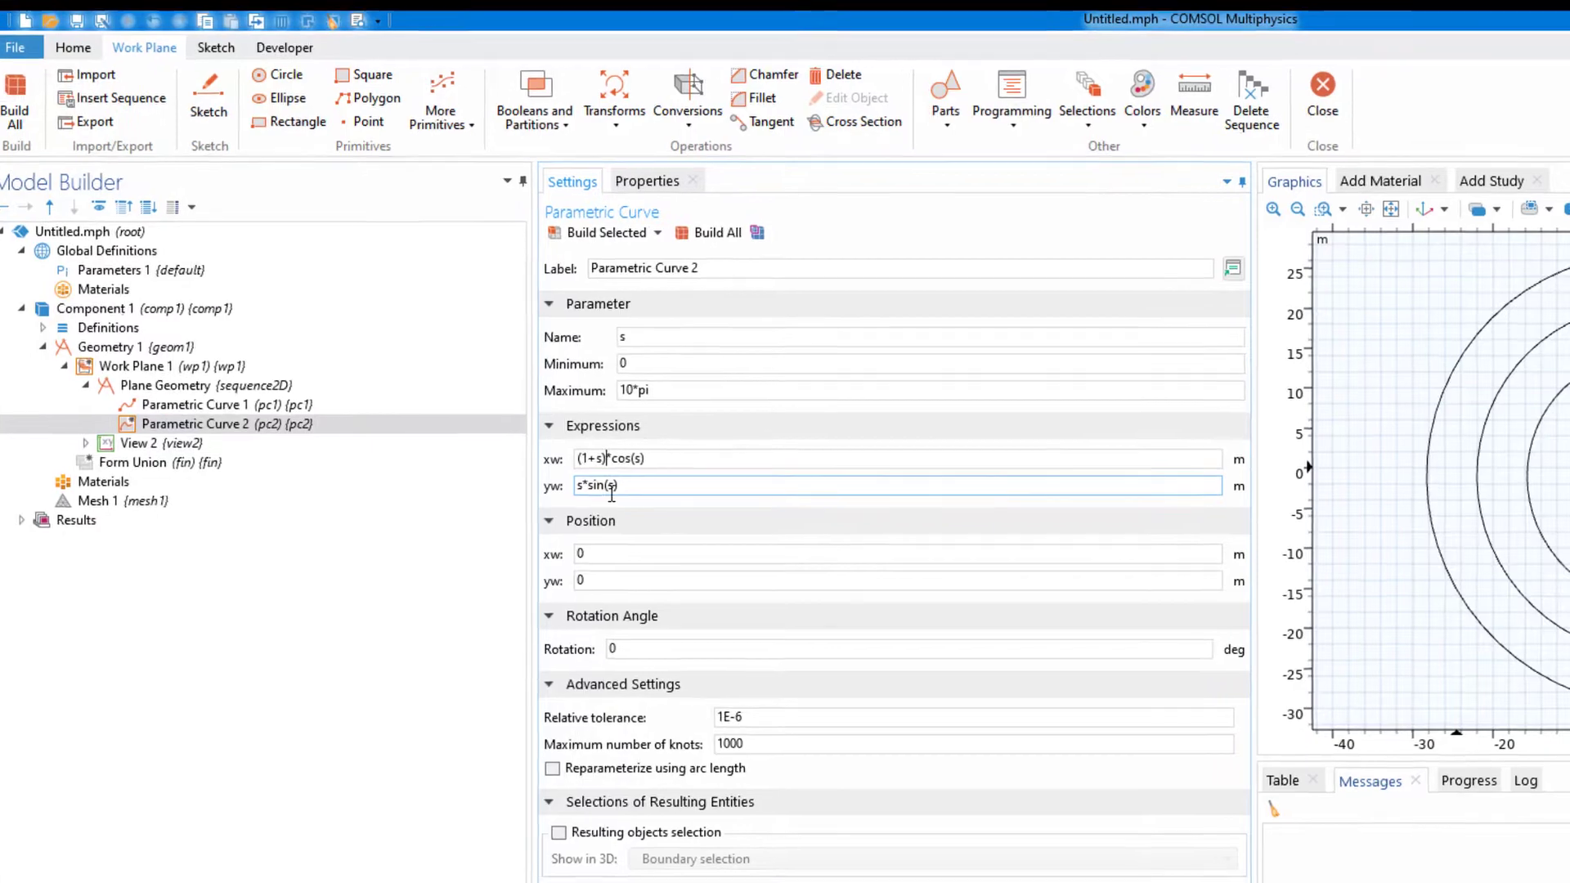
type(")")
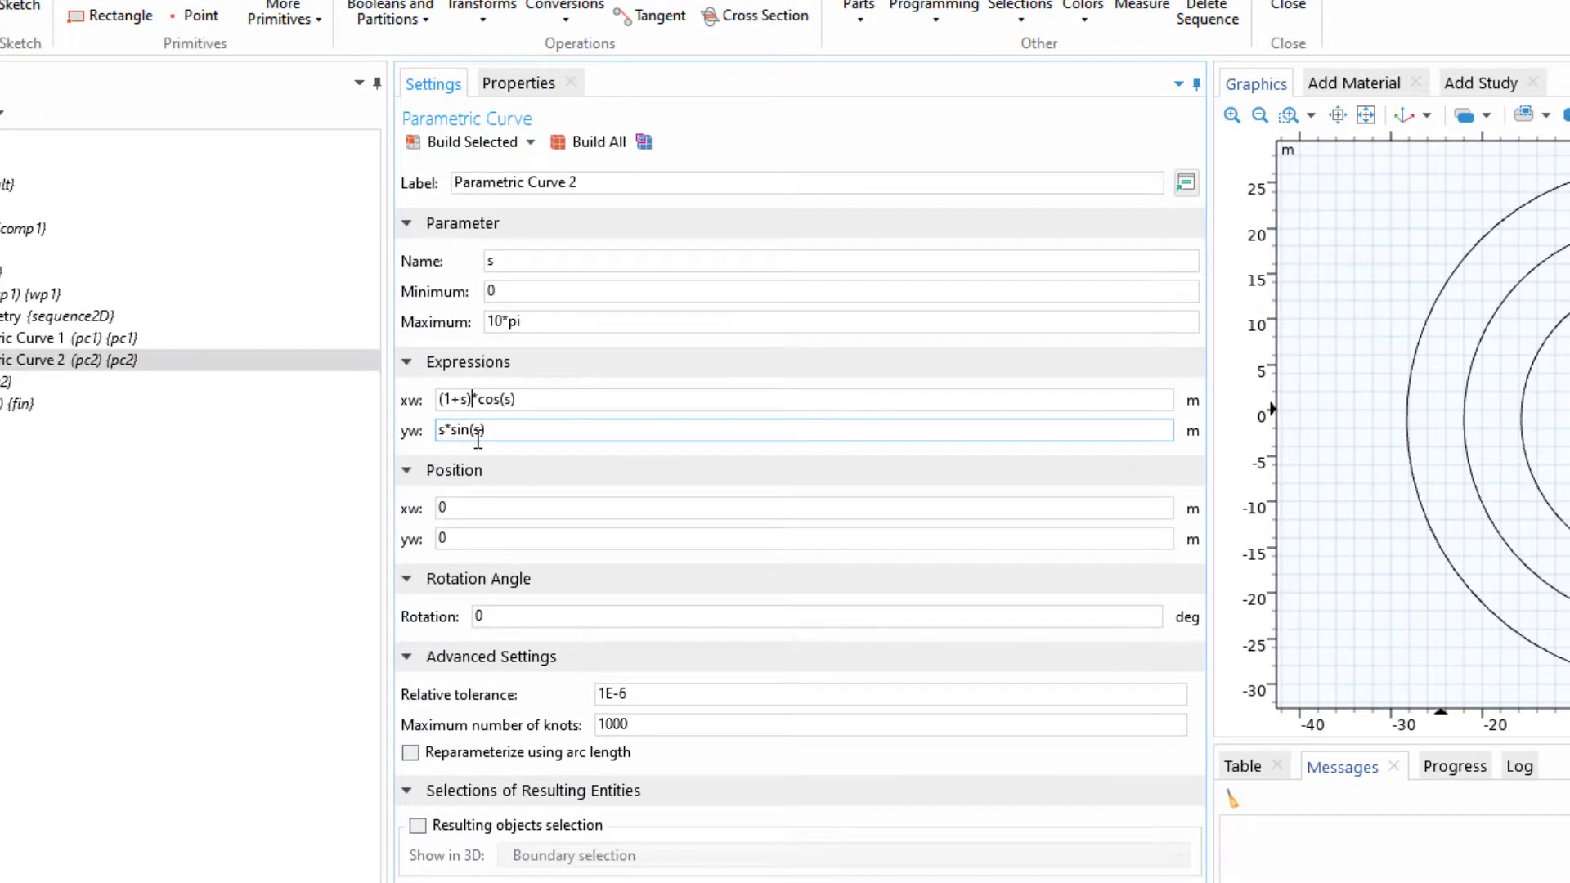
Copy (1+s) from xw over the leading s in yw, making yw = (1+s)*sin(s).
key("shift+Left")
key("shift+Left")
key("shift+Left")
key("shift+Left")
key("shift+Left")
key("ctrl+c")
double_click(442, 430)
key("ctrl+v")
left_click(453, 401)
double_click(452, 401)
left_click(452, 401)
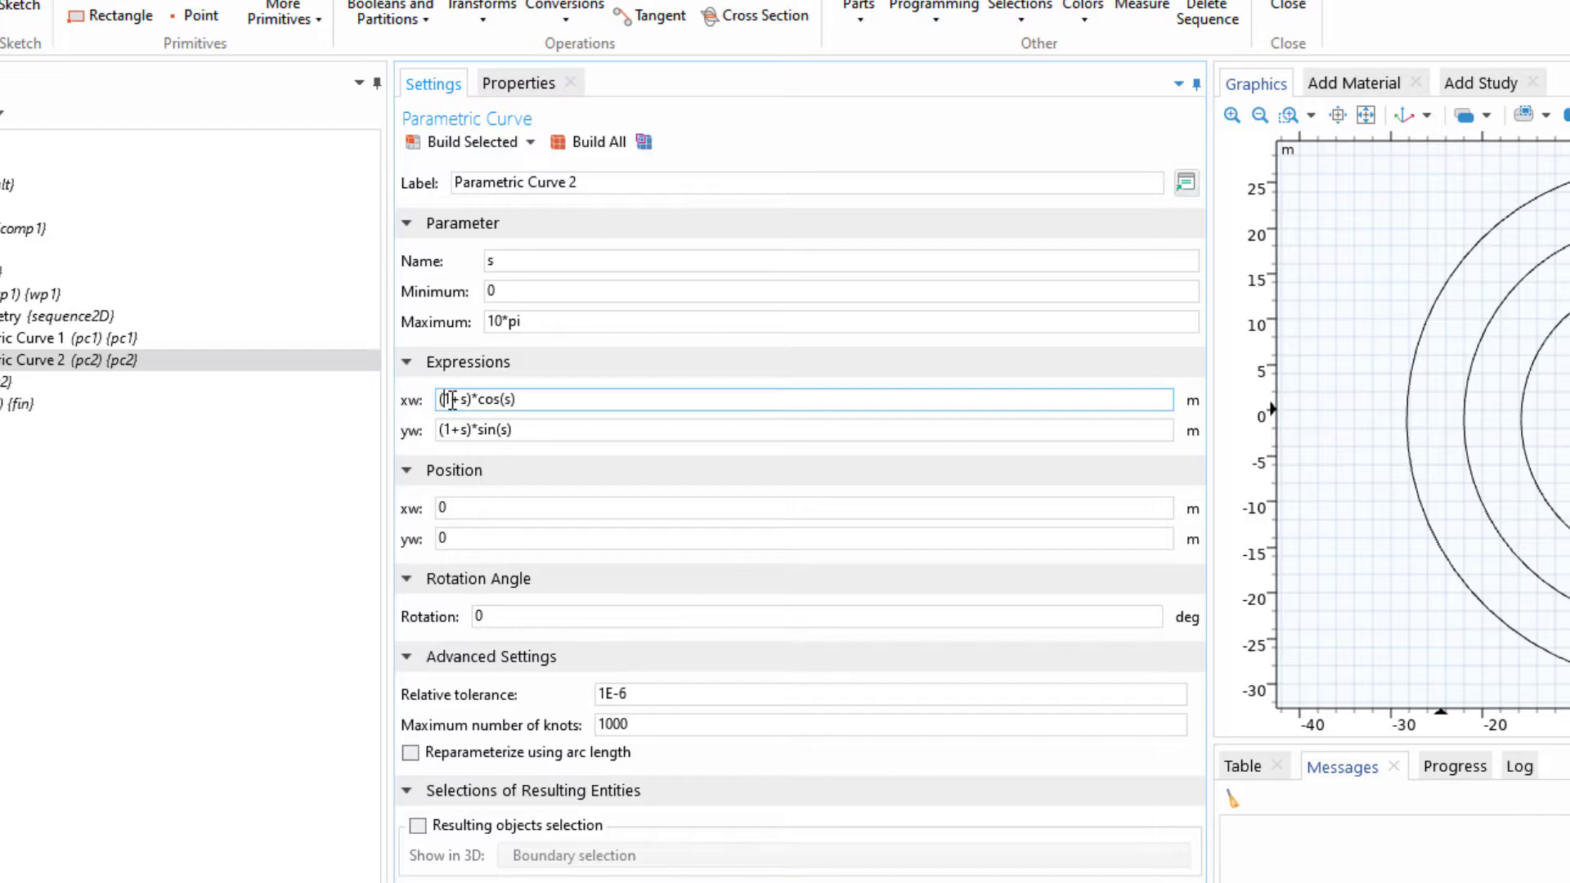
left_click(452, 429)
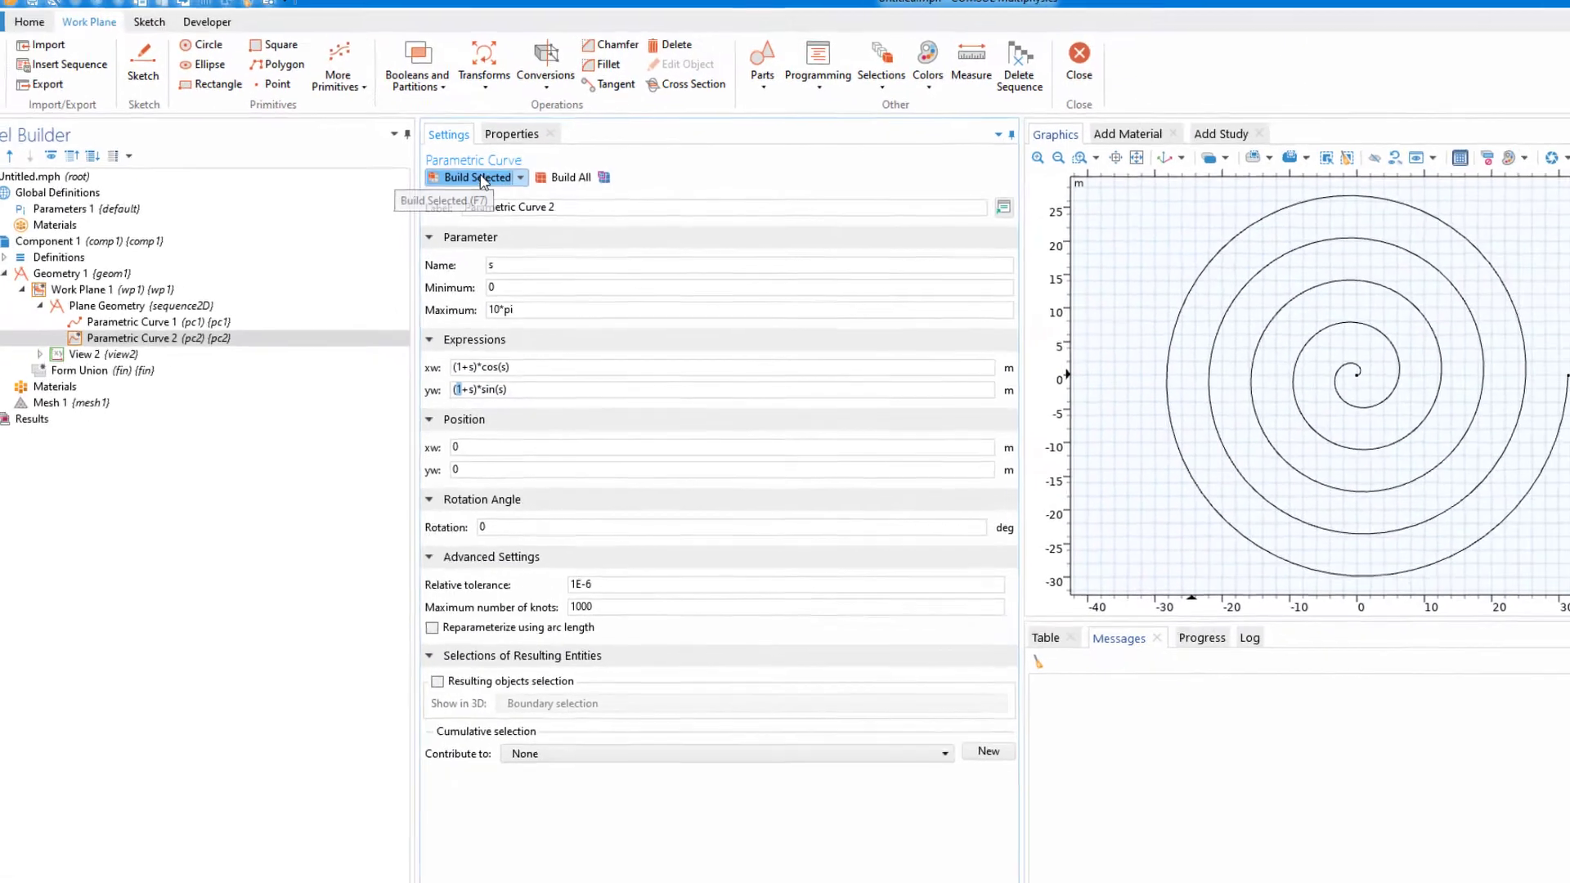
Build Parametric Curve 2 and zoom in on the centre of the double spiral.
left_click(468, 145)
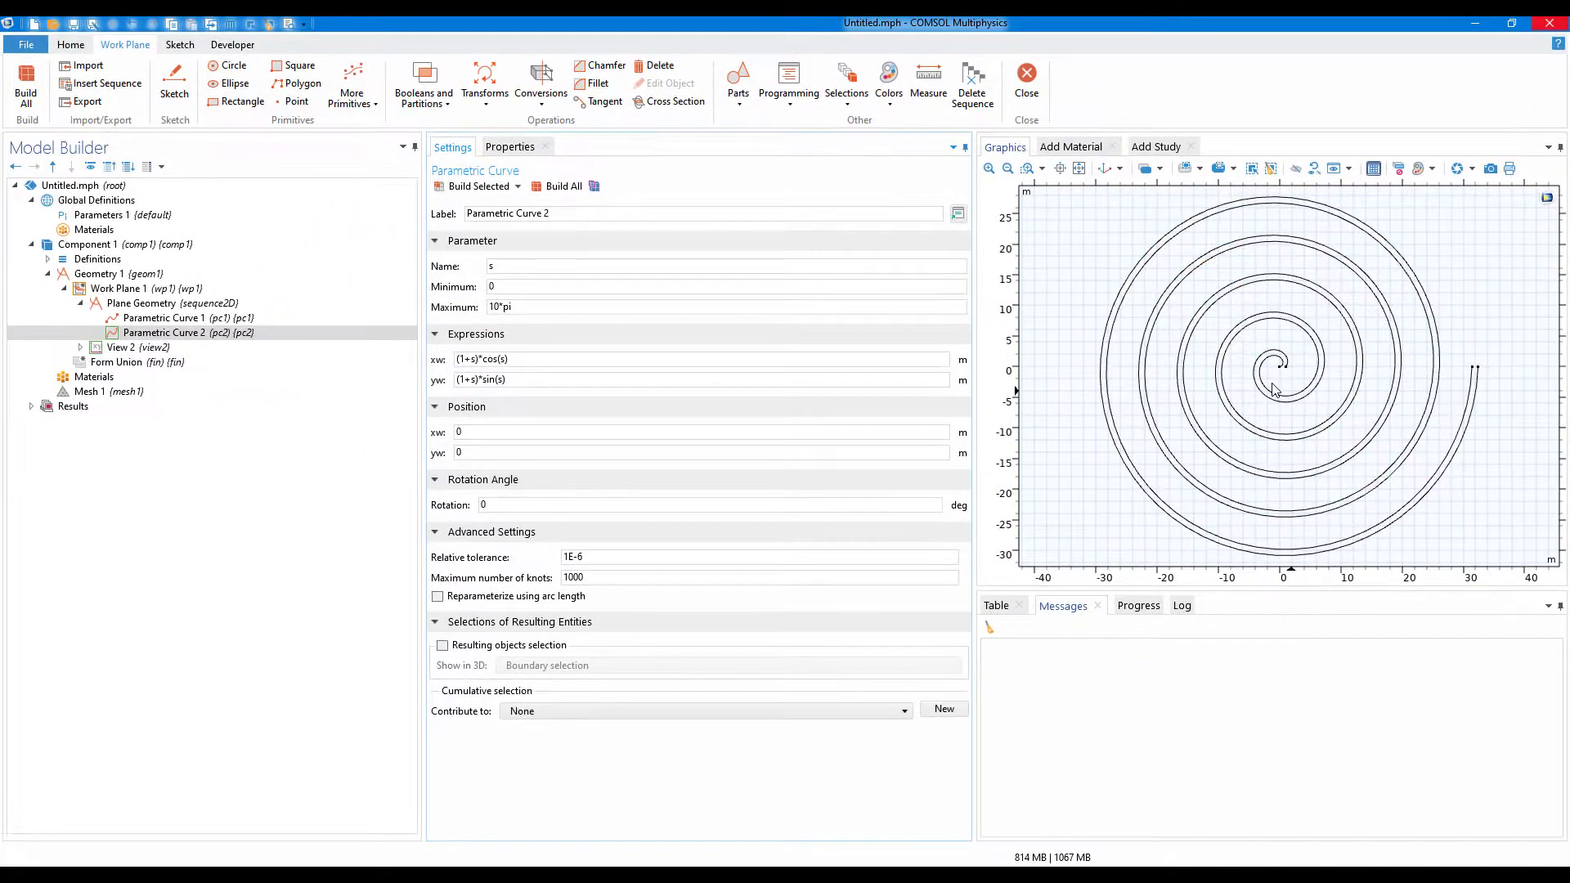
scroll(1276, 390, "up", 2)
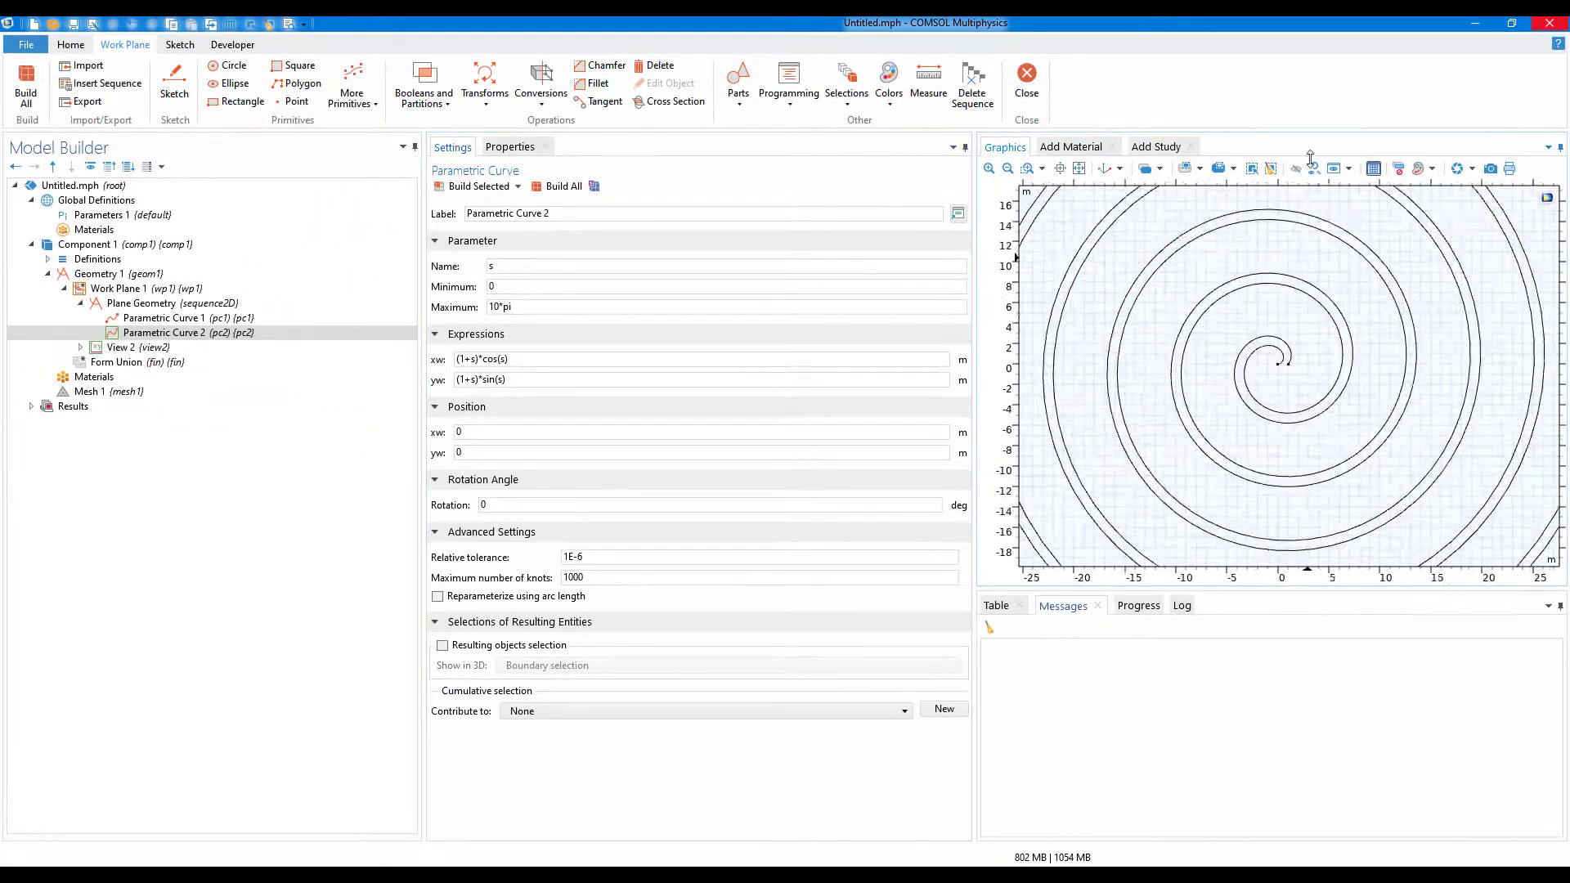
scroll(1287, 374, "up", 3)
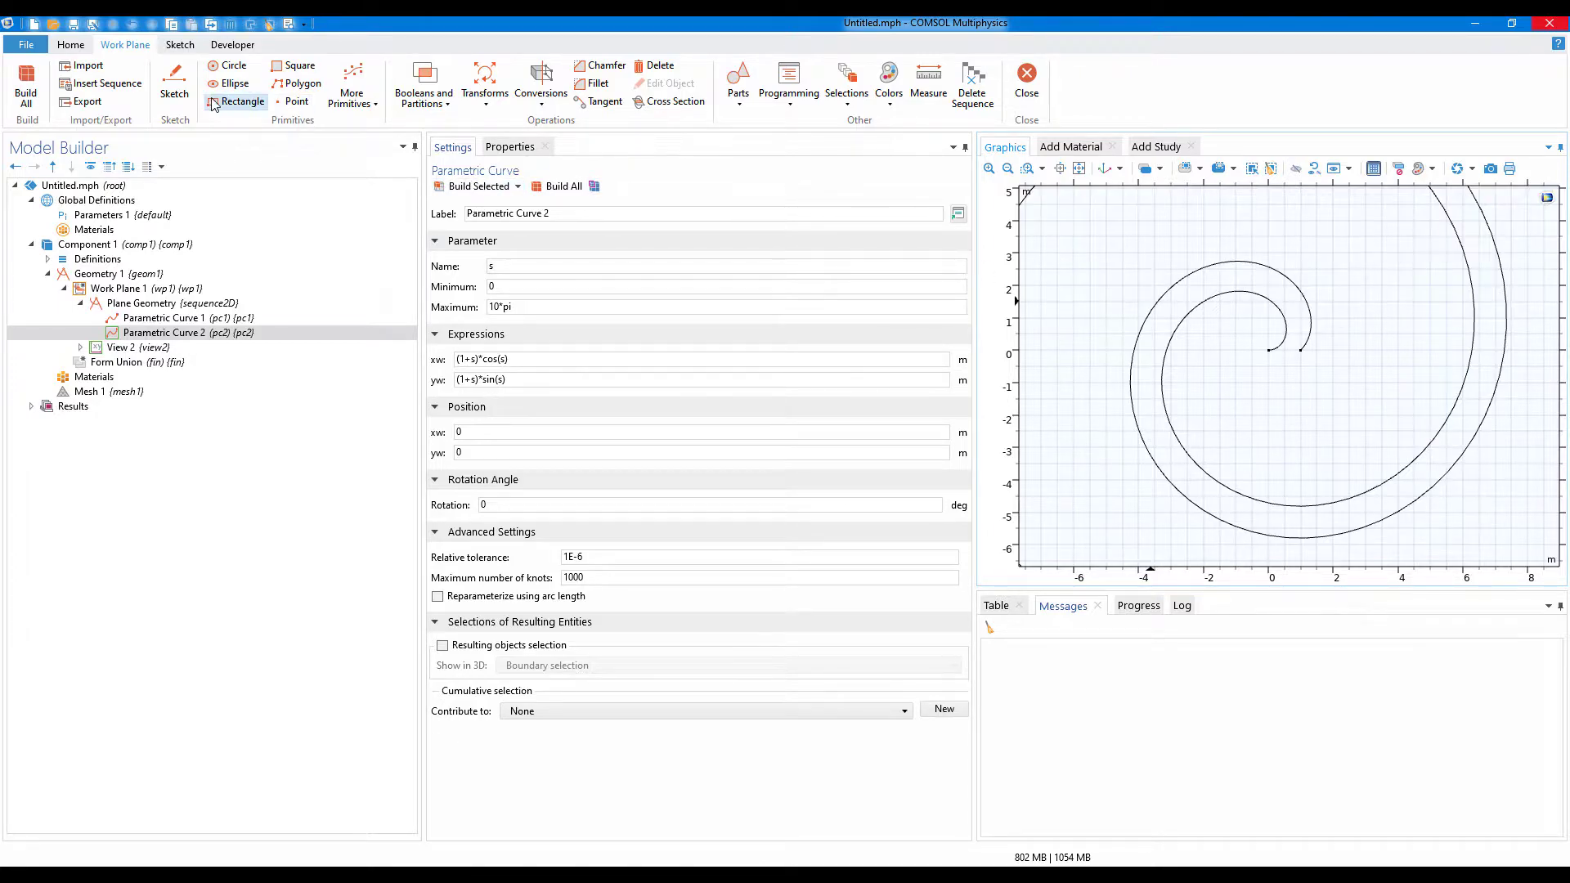
Draw Polygon 1, a line from (0,0) to (1,0) closing the spirals' centre.
left_click(178, 46)
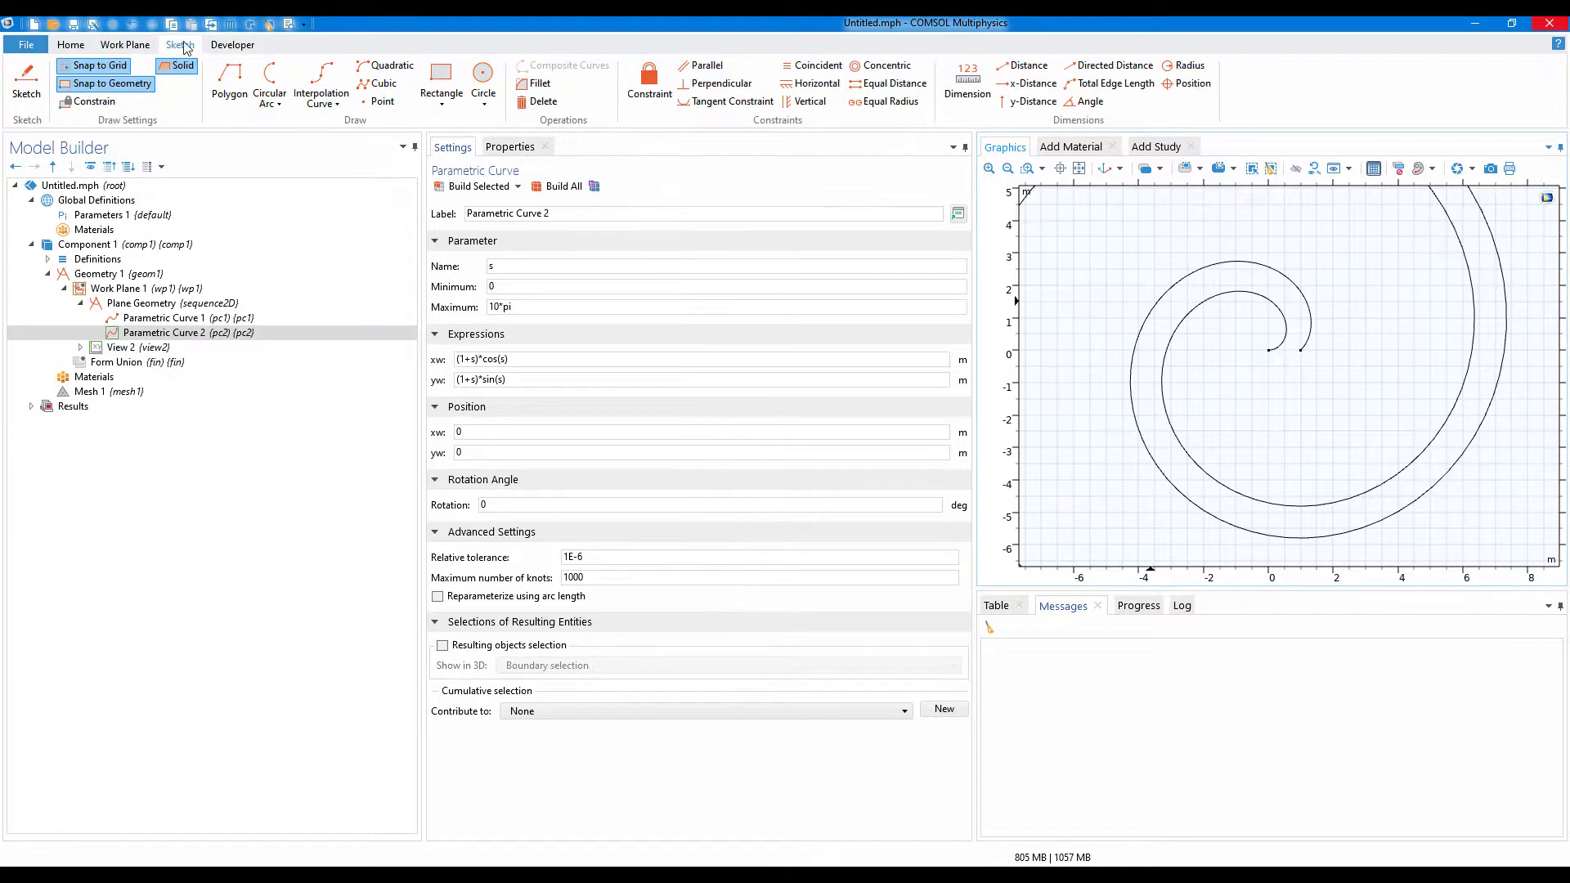
left_click(229, 86)
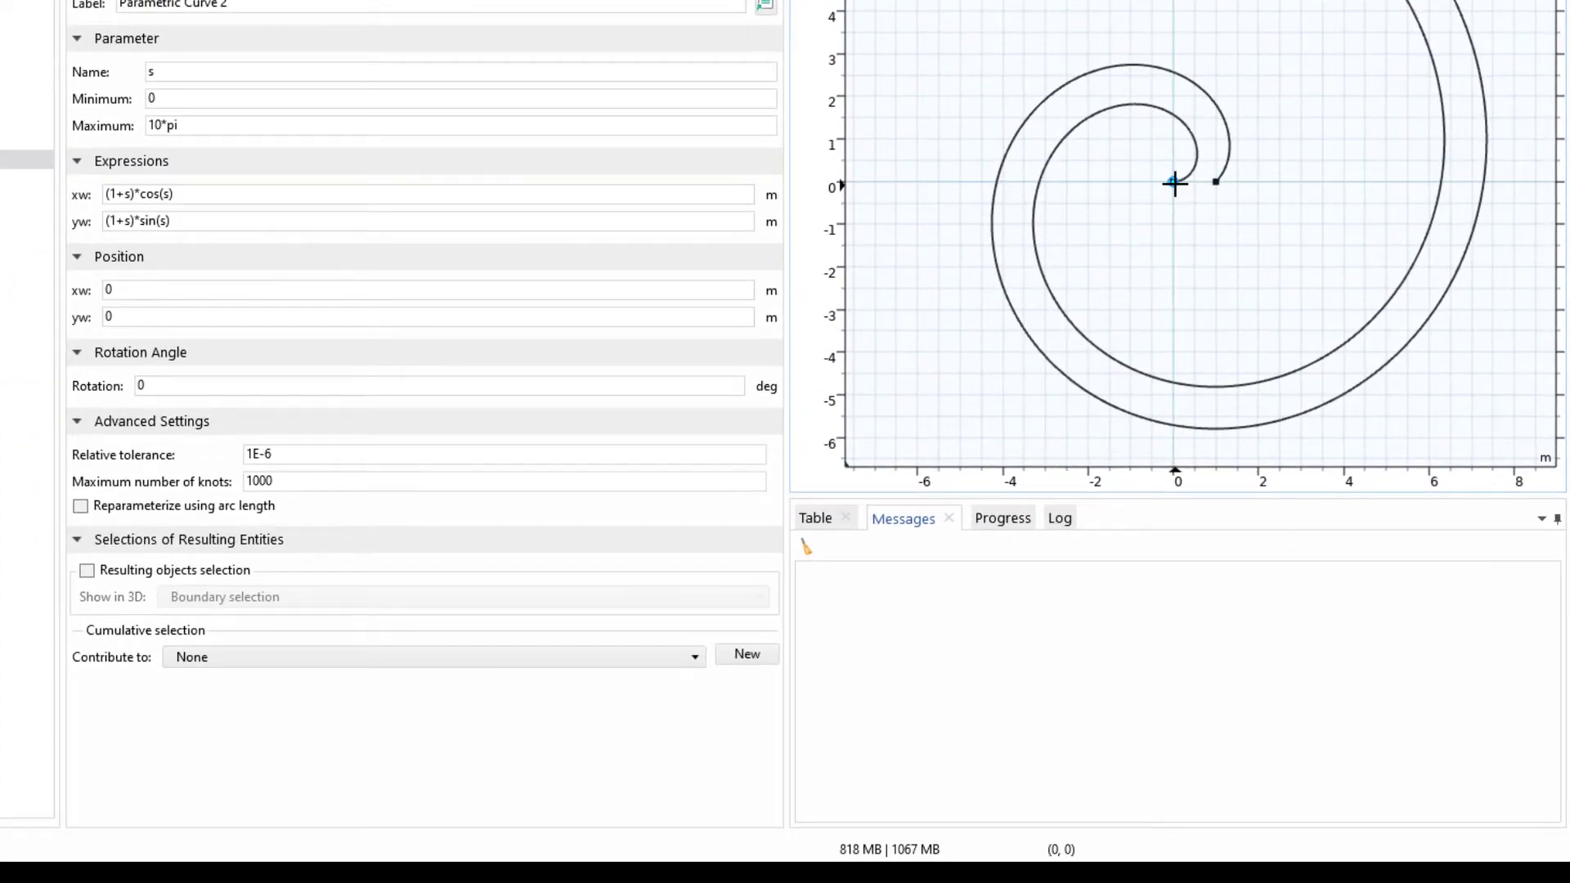
left_click(1175, 183)
right_click(1218, 181)
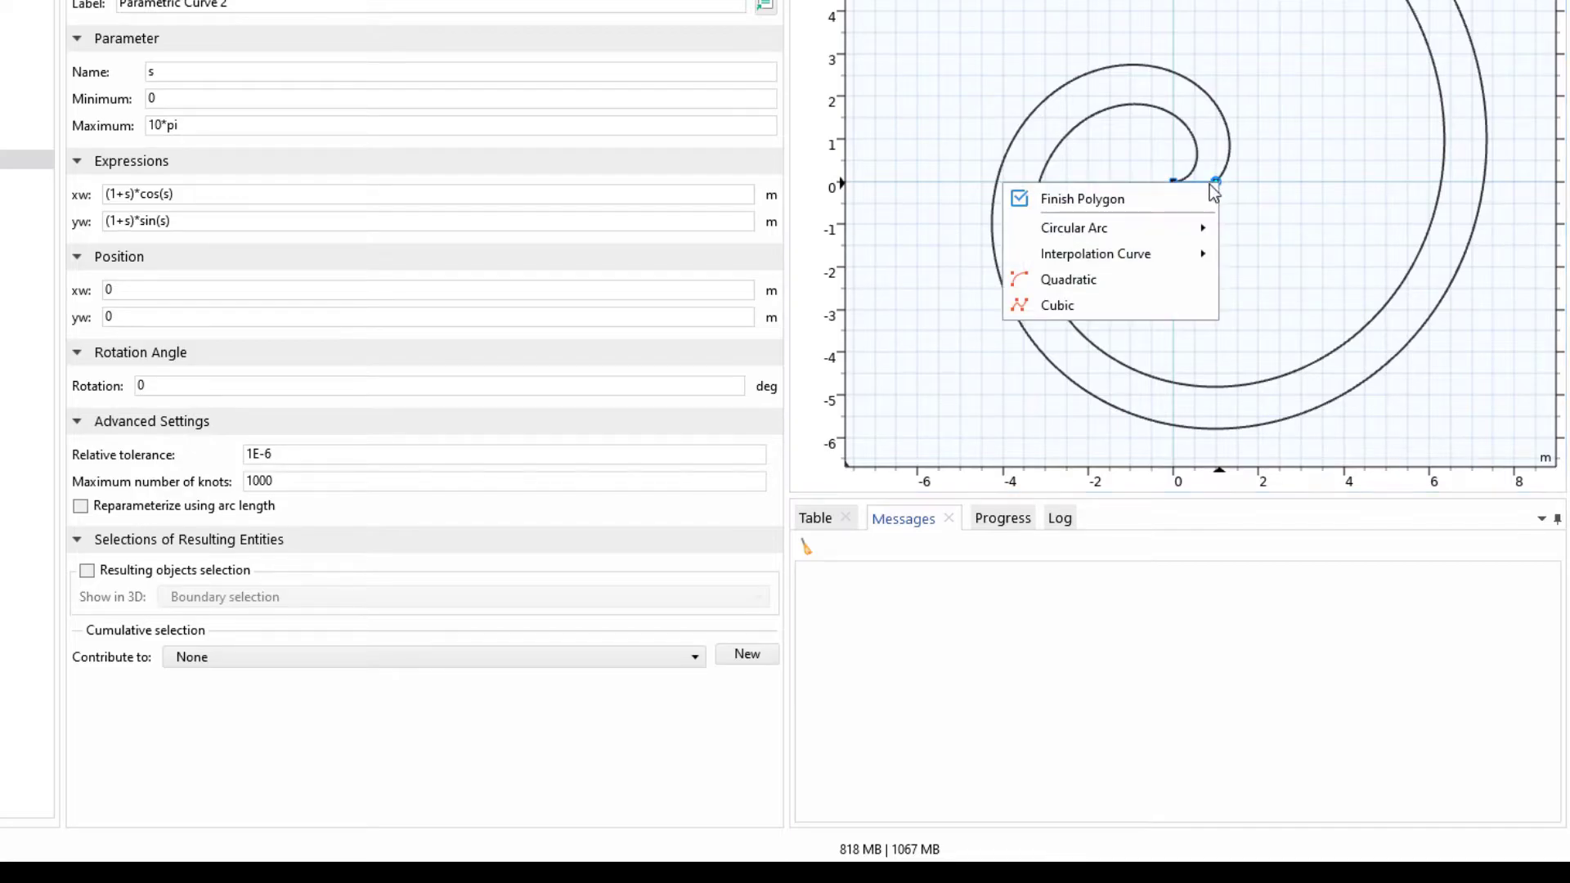
left_click(1132, 198)
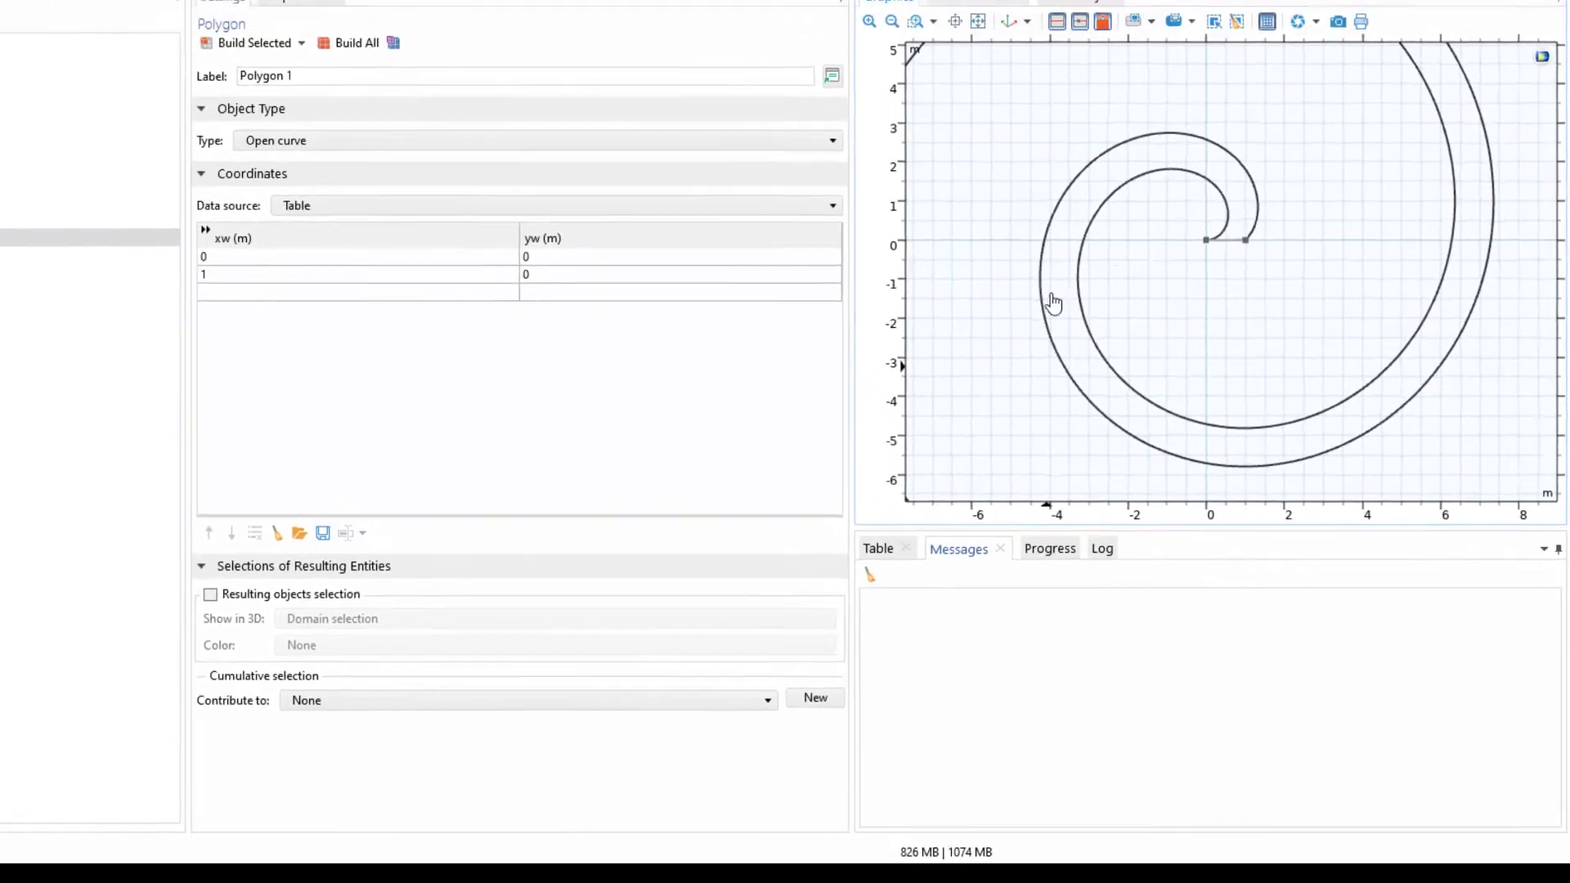
Draw Polygon 2, a line at y ≈ 0 joining the two spirals' outer ends.
scroll(1490, 340, "up", 10)
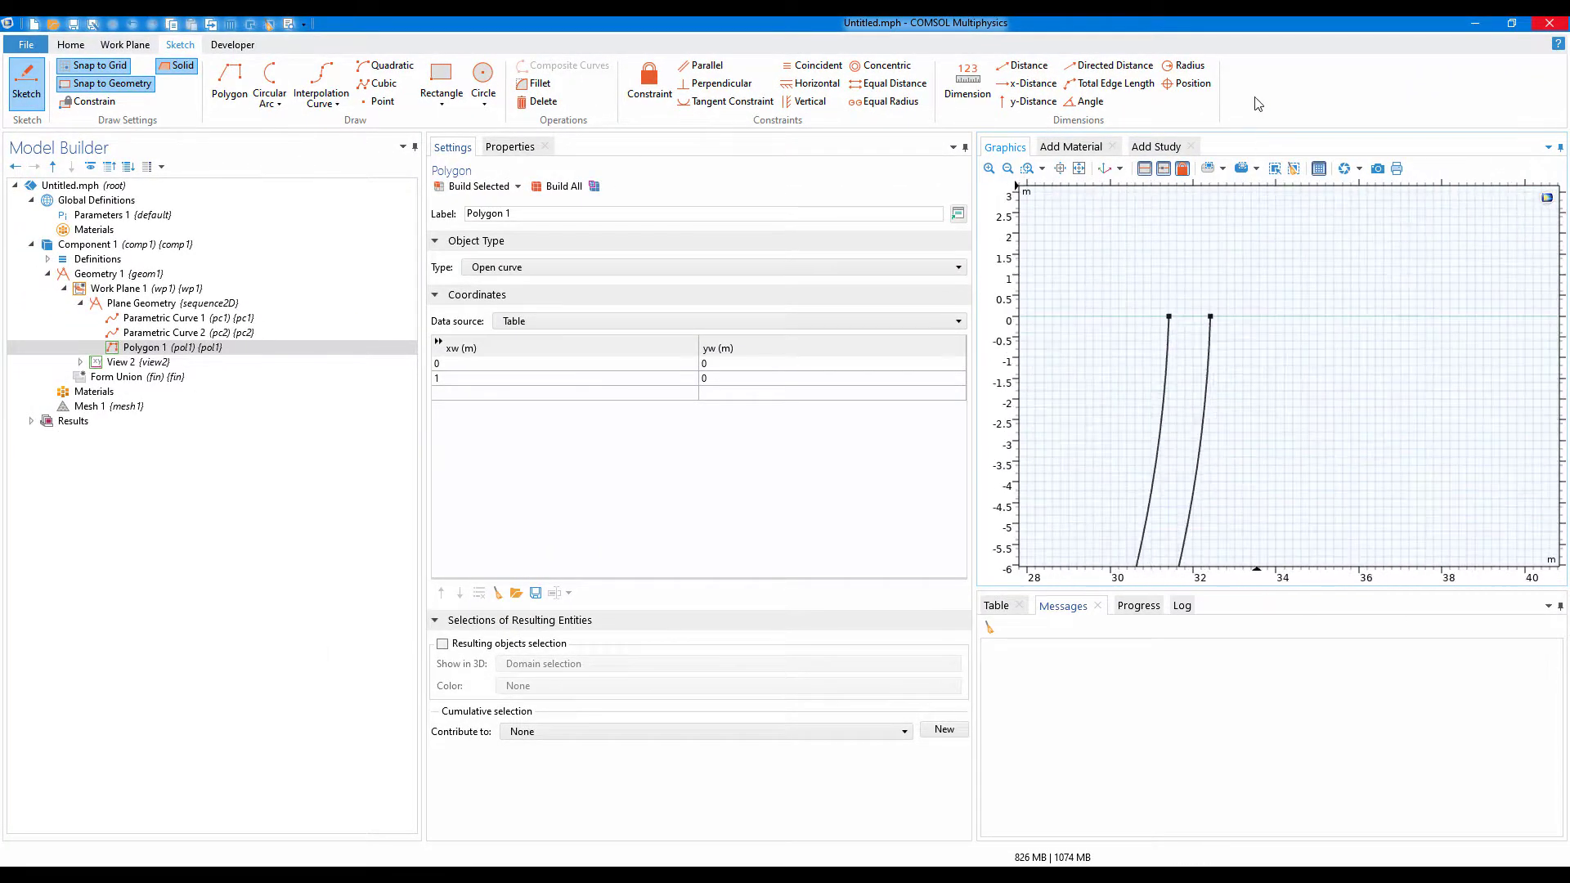
scroll(1178, 331, "up", 3)
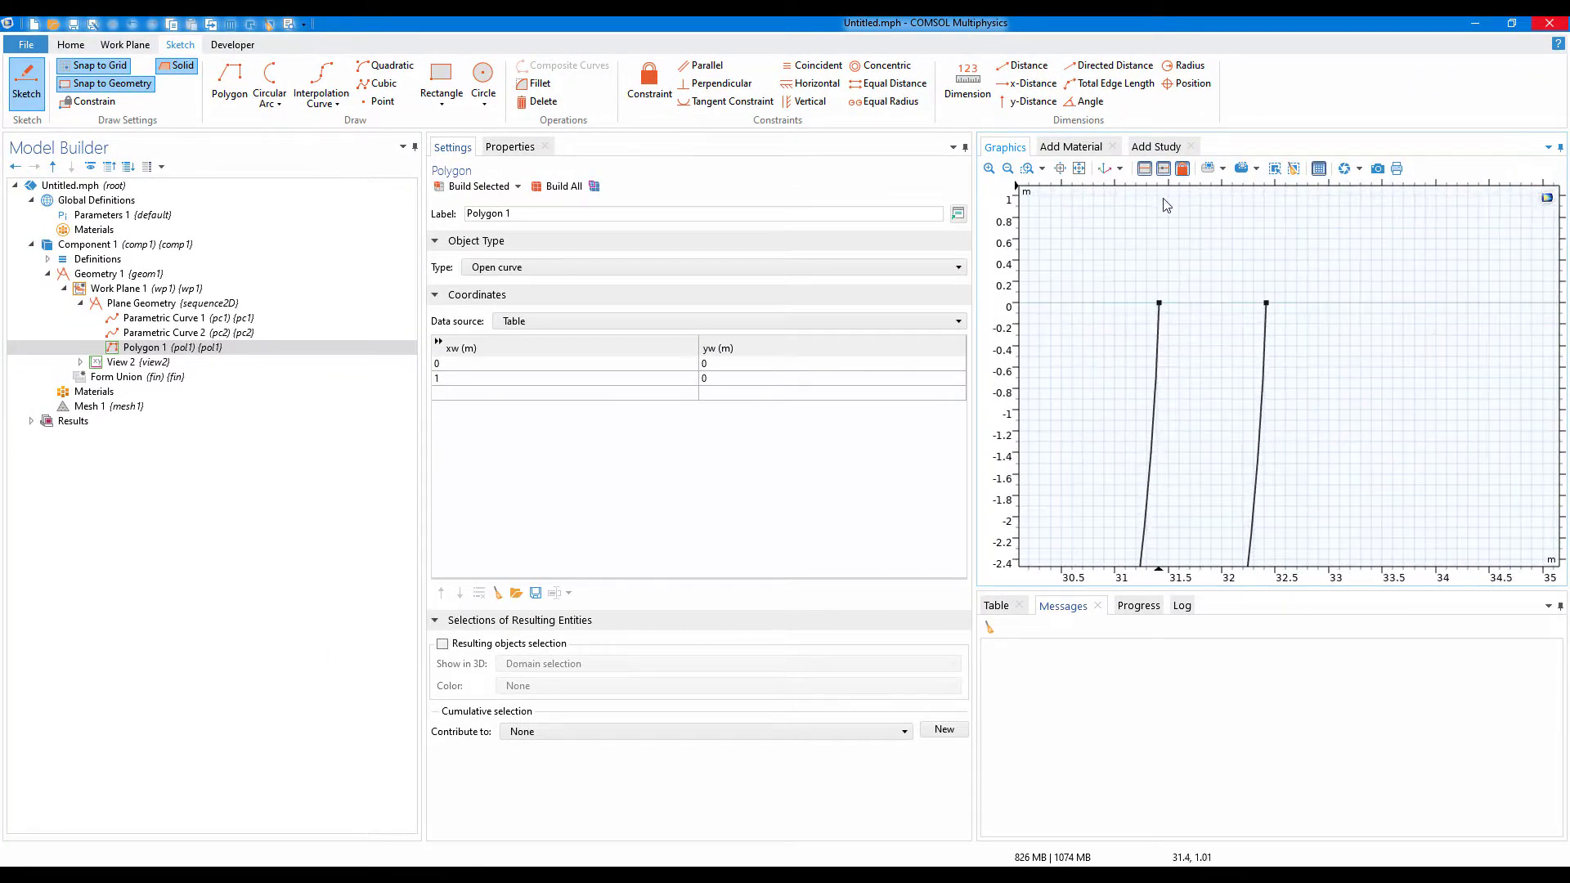
left_click(240, 83)
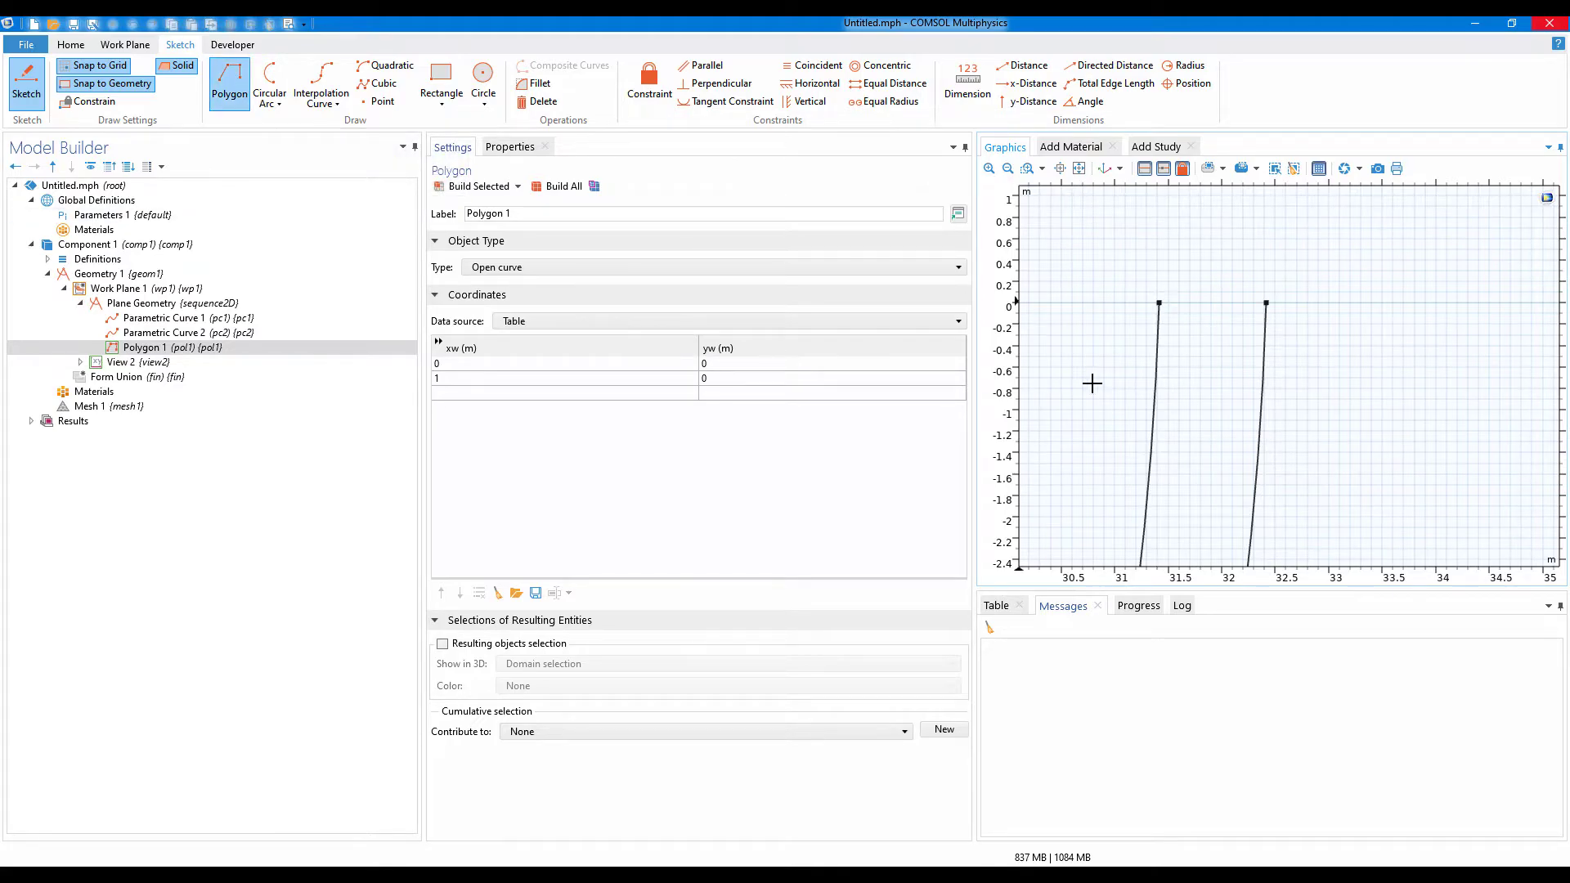
left_click(1159, 302)
right_click(1268, 303)
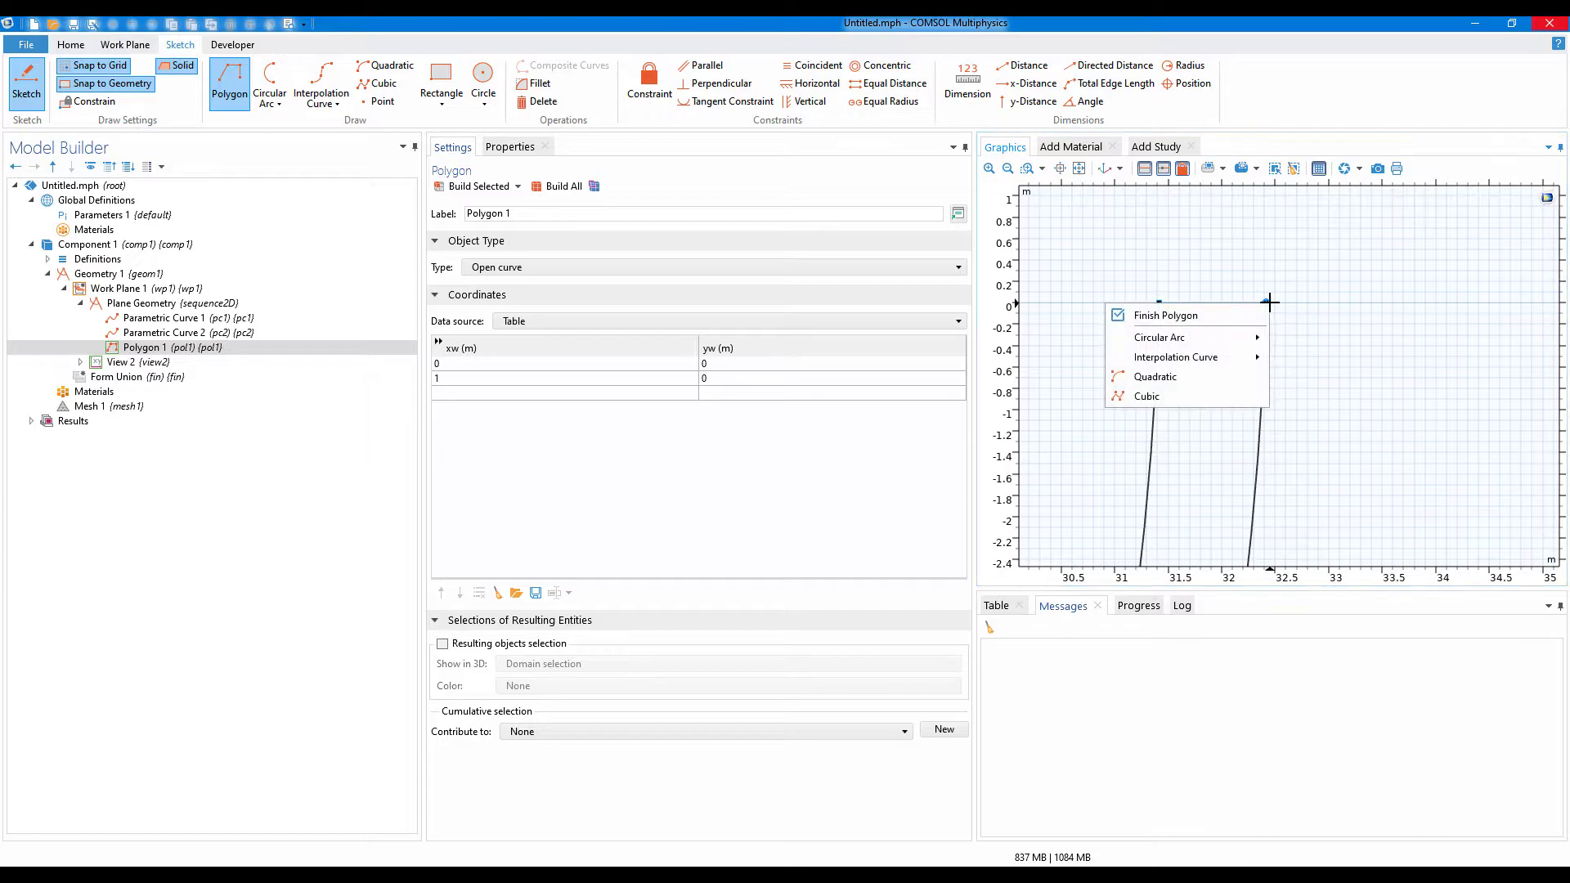
left_click(1215, 318)
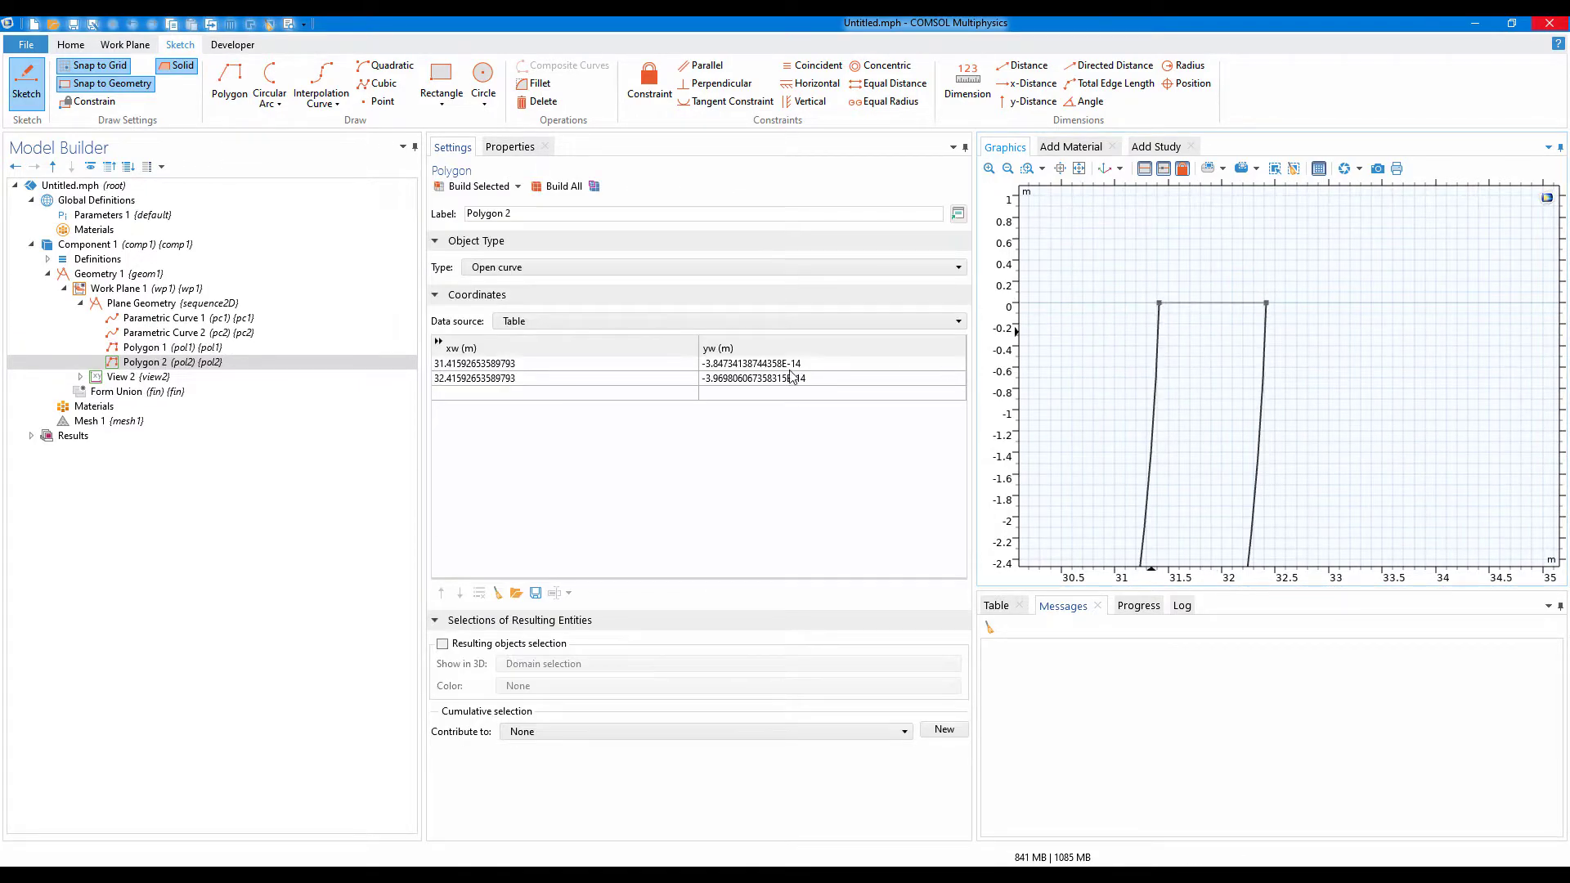
Add Convert to Solid with both spiral curves and both closing polygons selected.
left_click(121, 46)
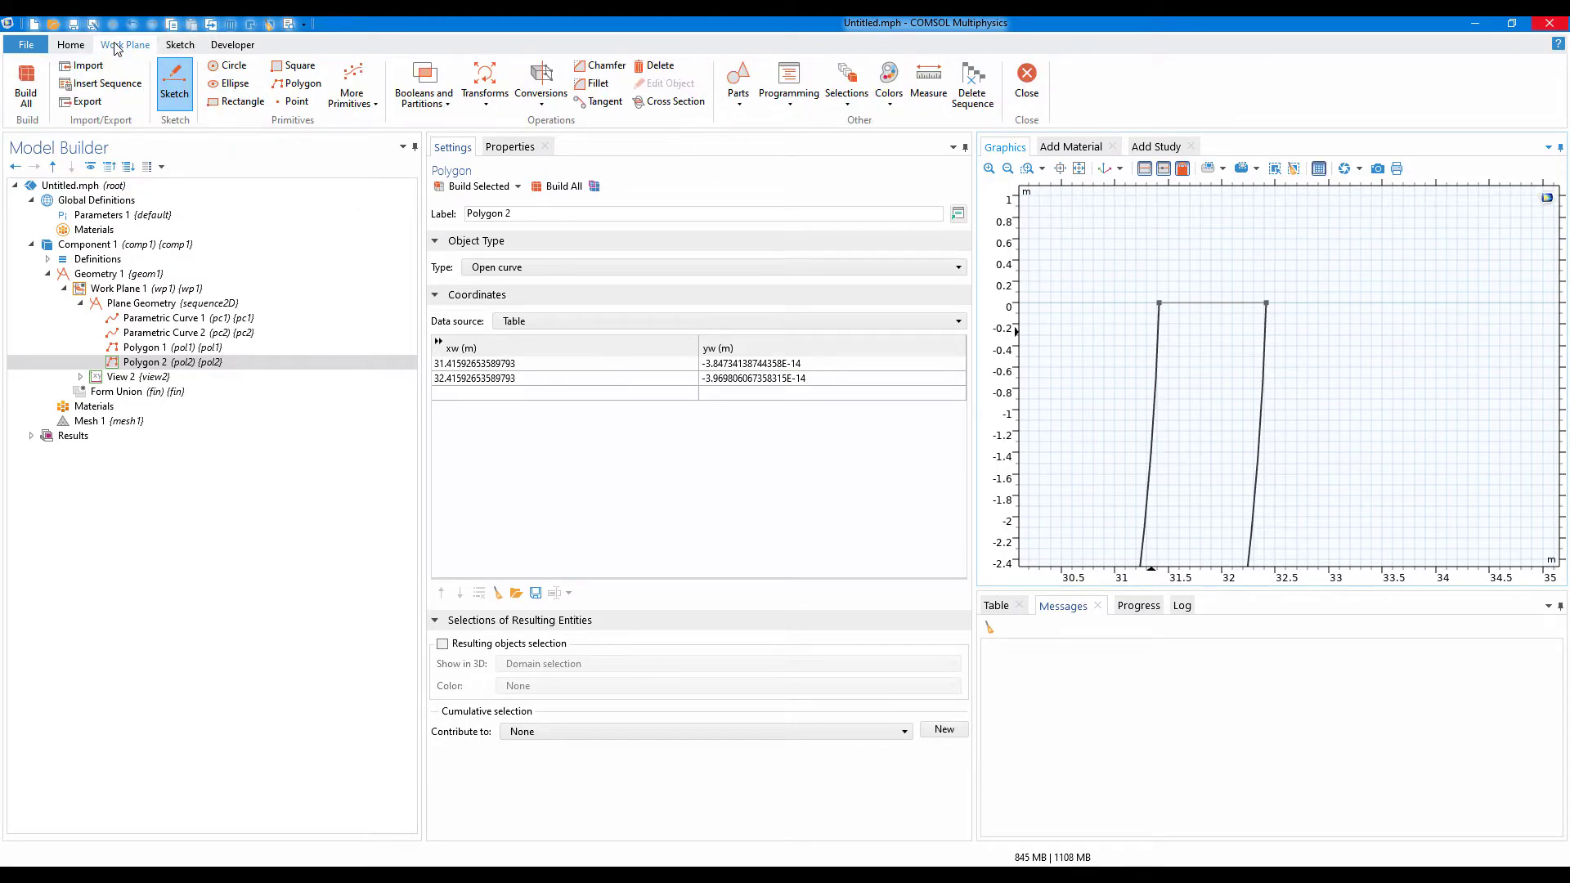
left_click(163, 304)
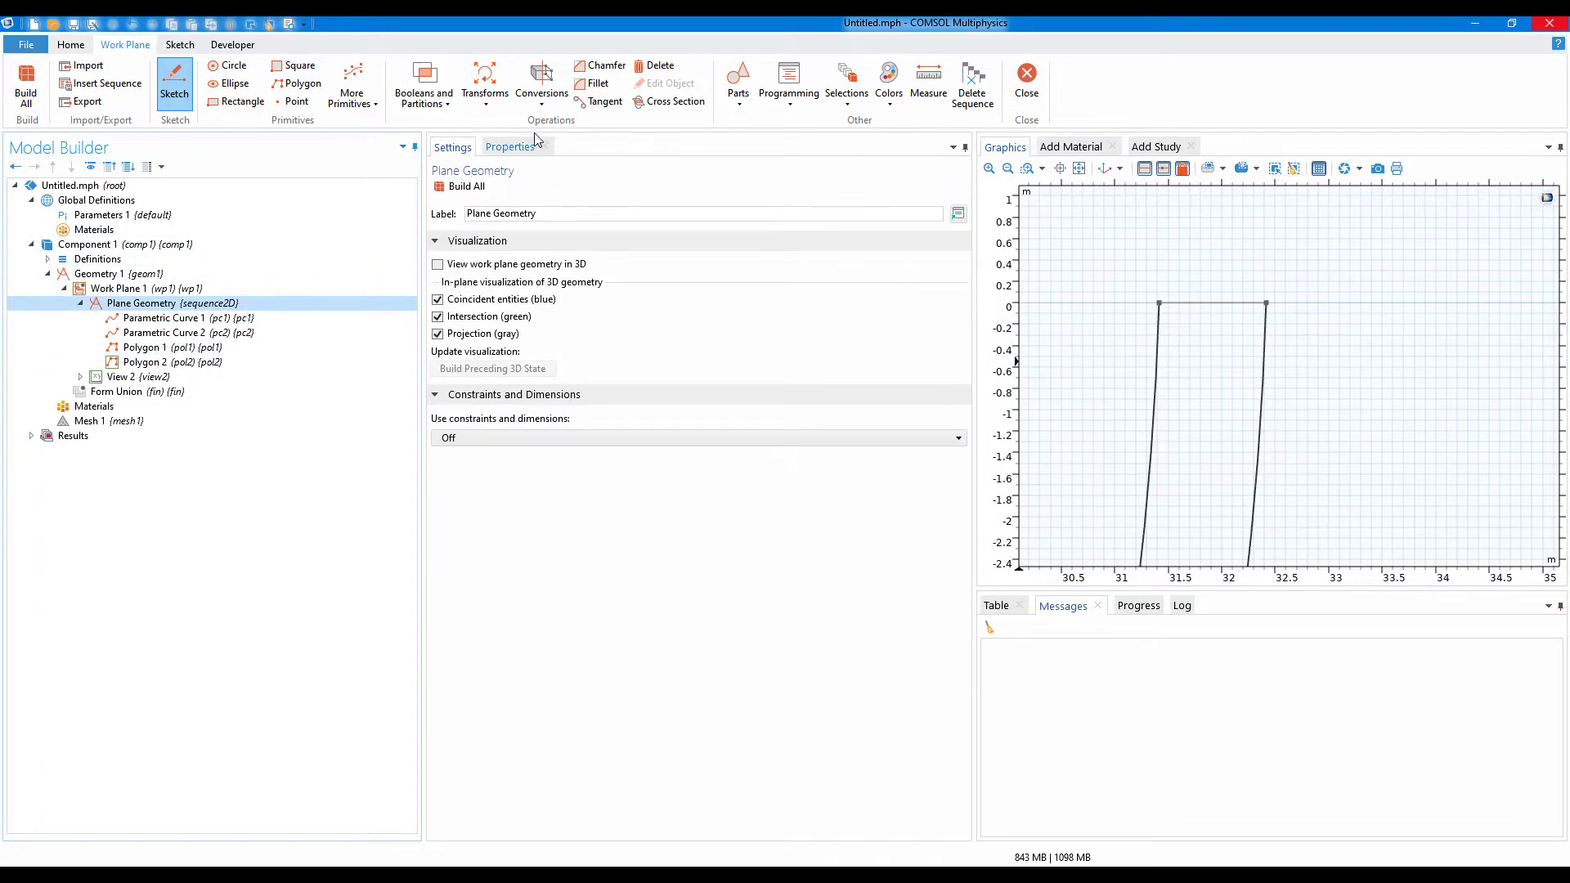
left_click(541, 86)
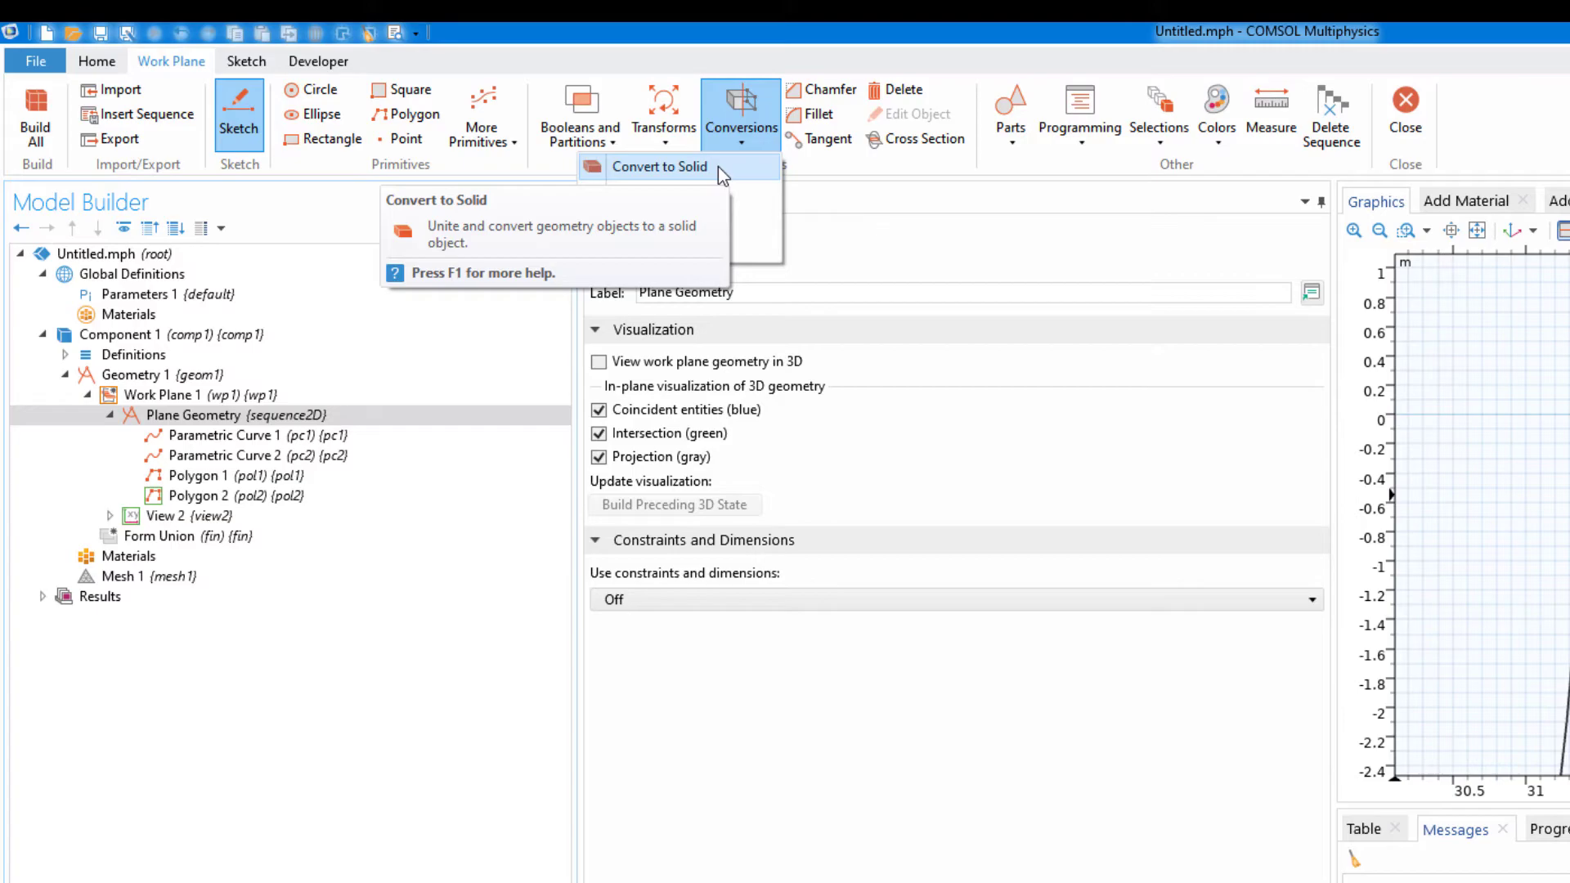
left_click(718, 166)
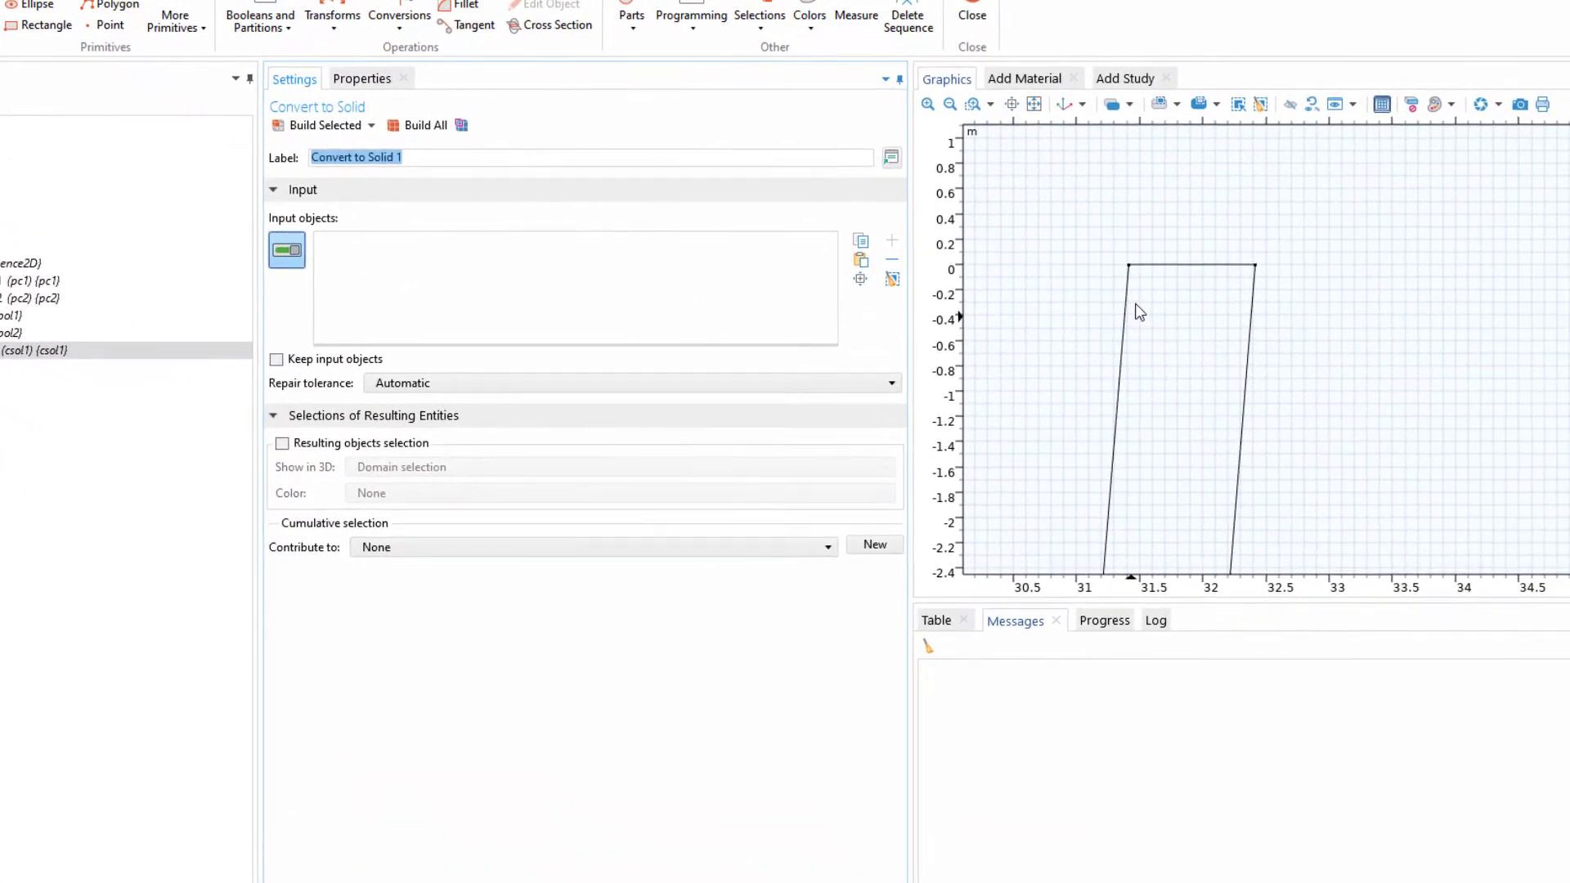
scroll(1304, 416, "down", 15)
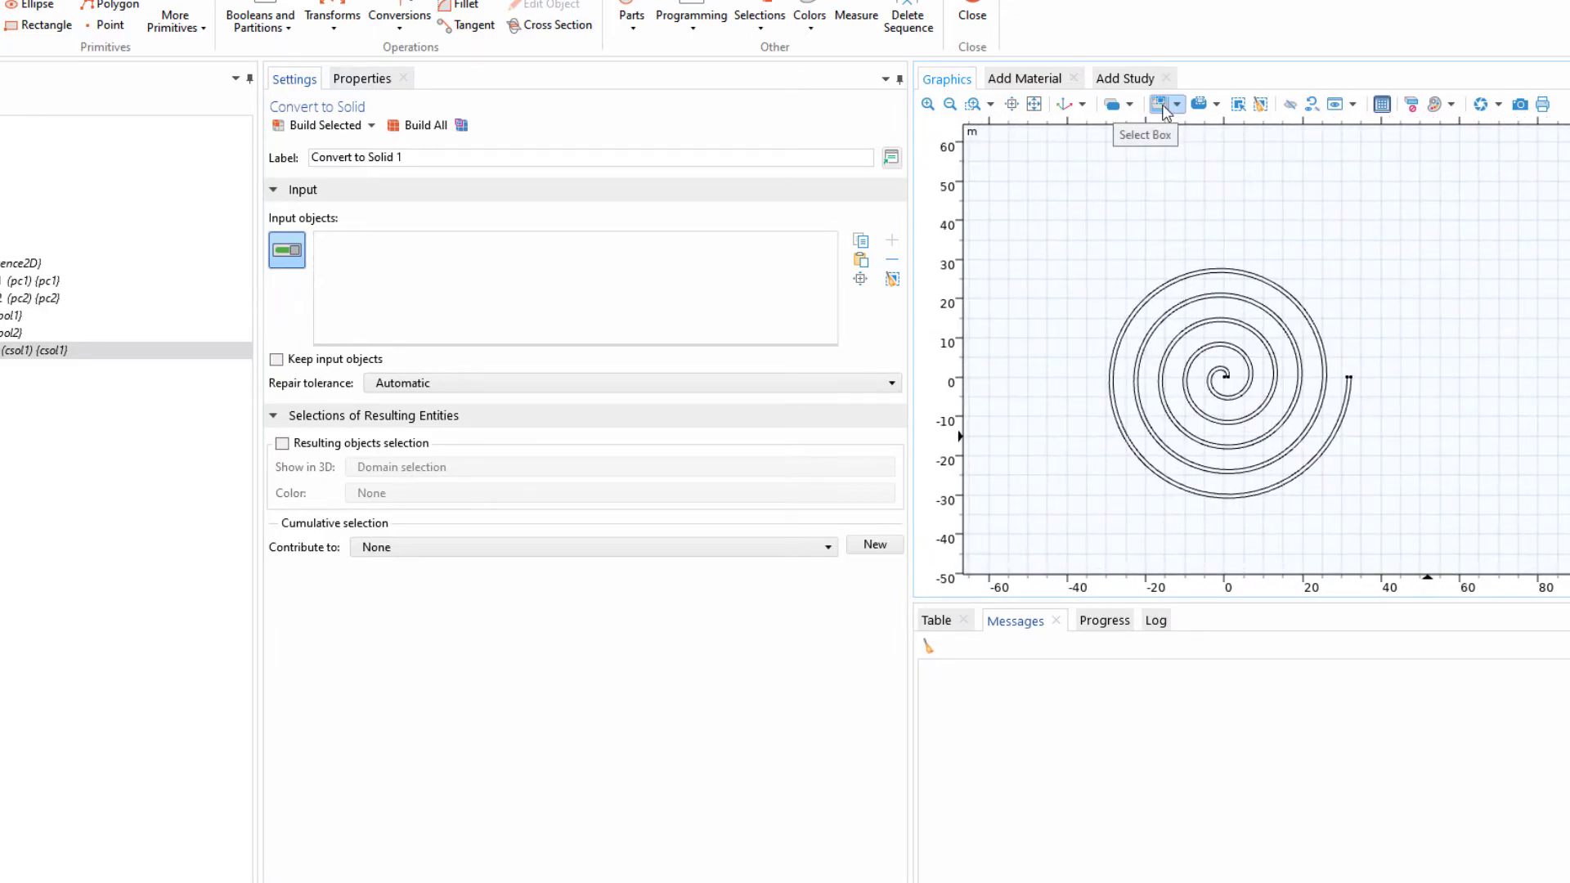
left_click_drag(1073, 240, 1462, 564)
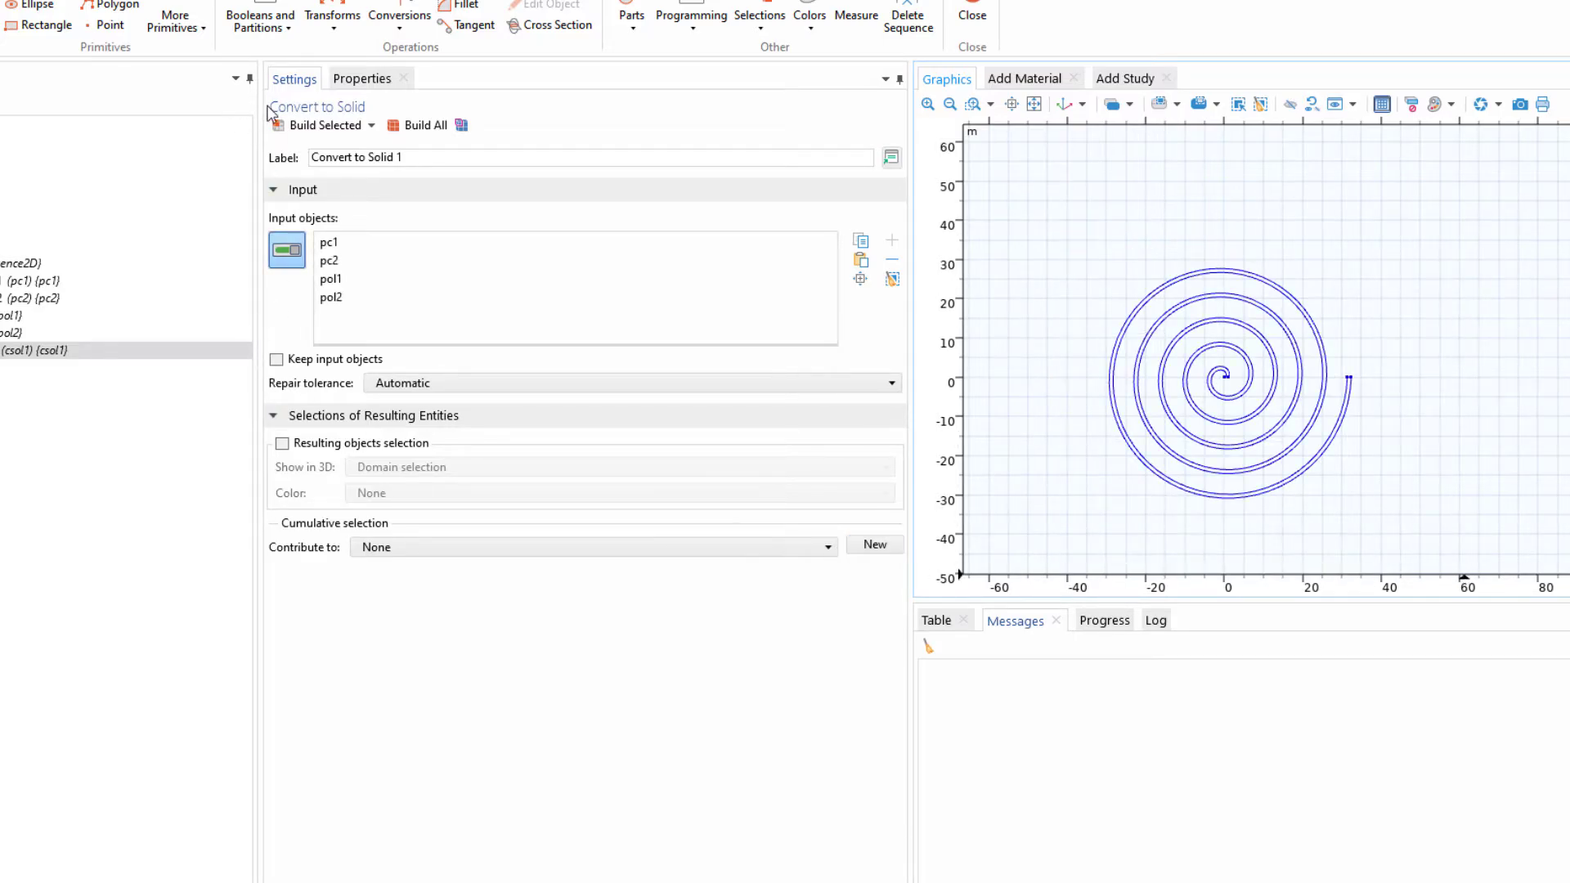
Build Convert to Solid 1 and inspect the resulting closed spiral strip.
left_click(327, 125)
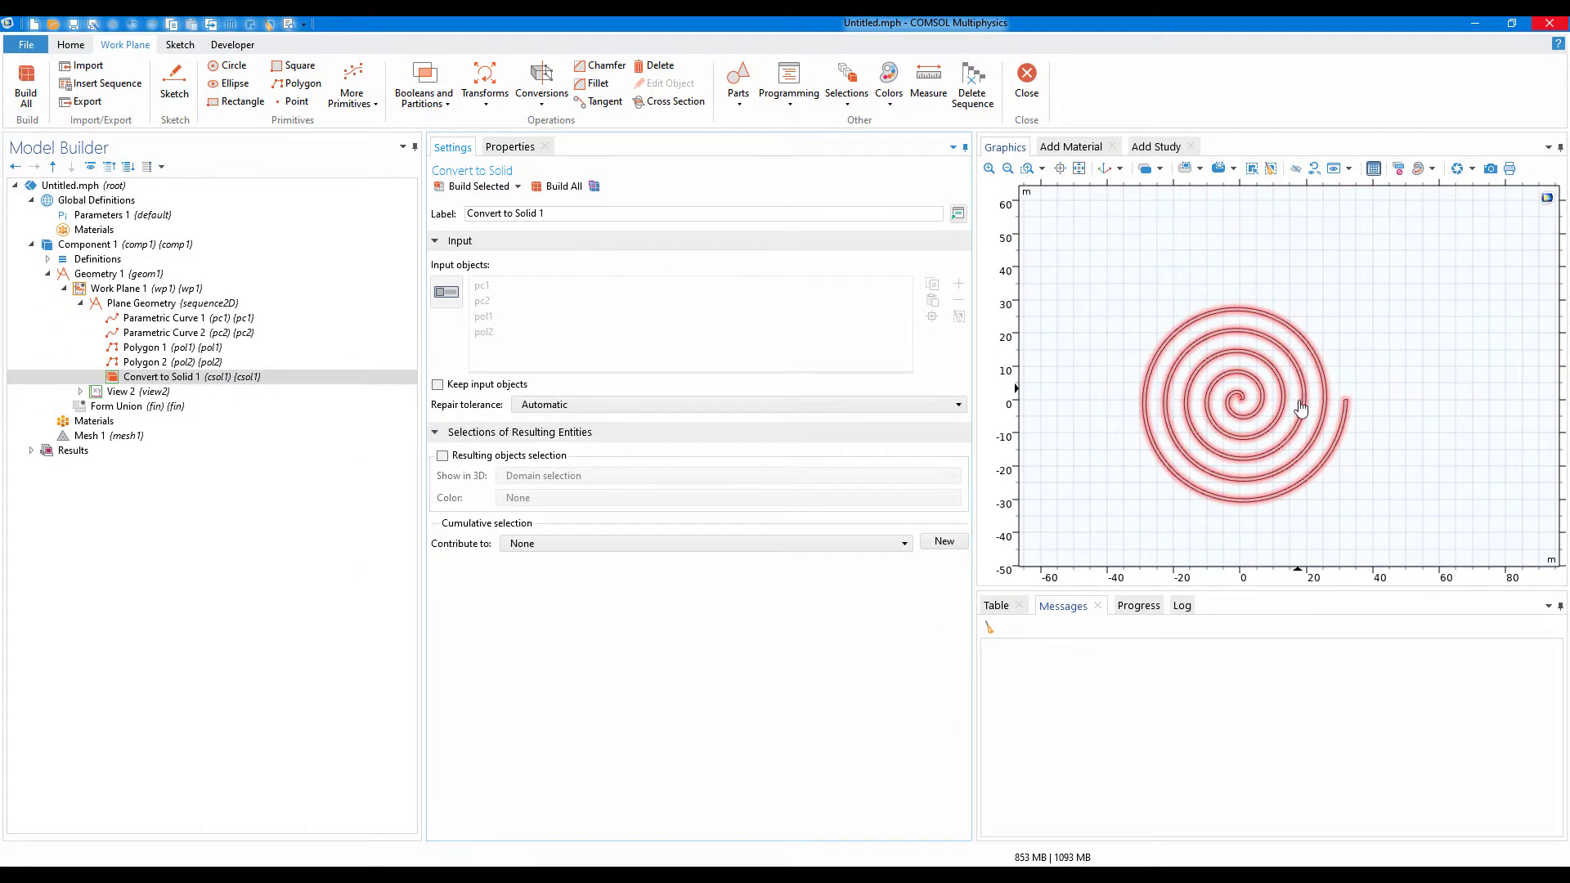
scroll(1301, 407, "up", 4)
scroll(1276, 441, "down", 5)
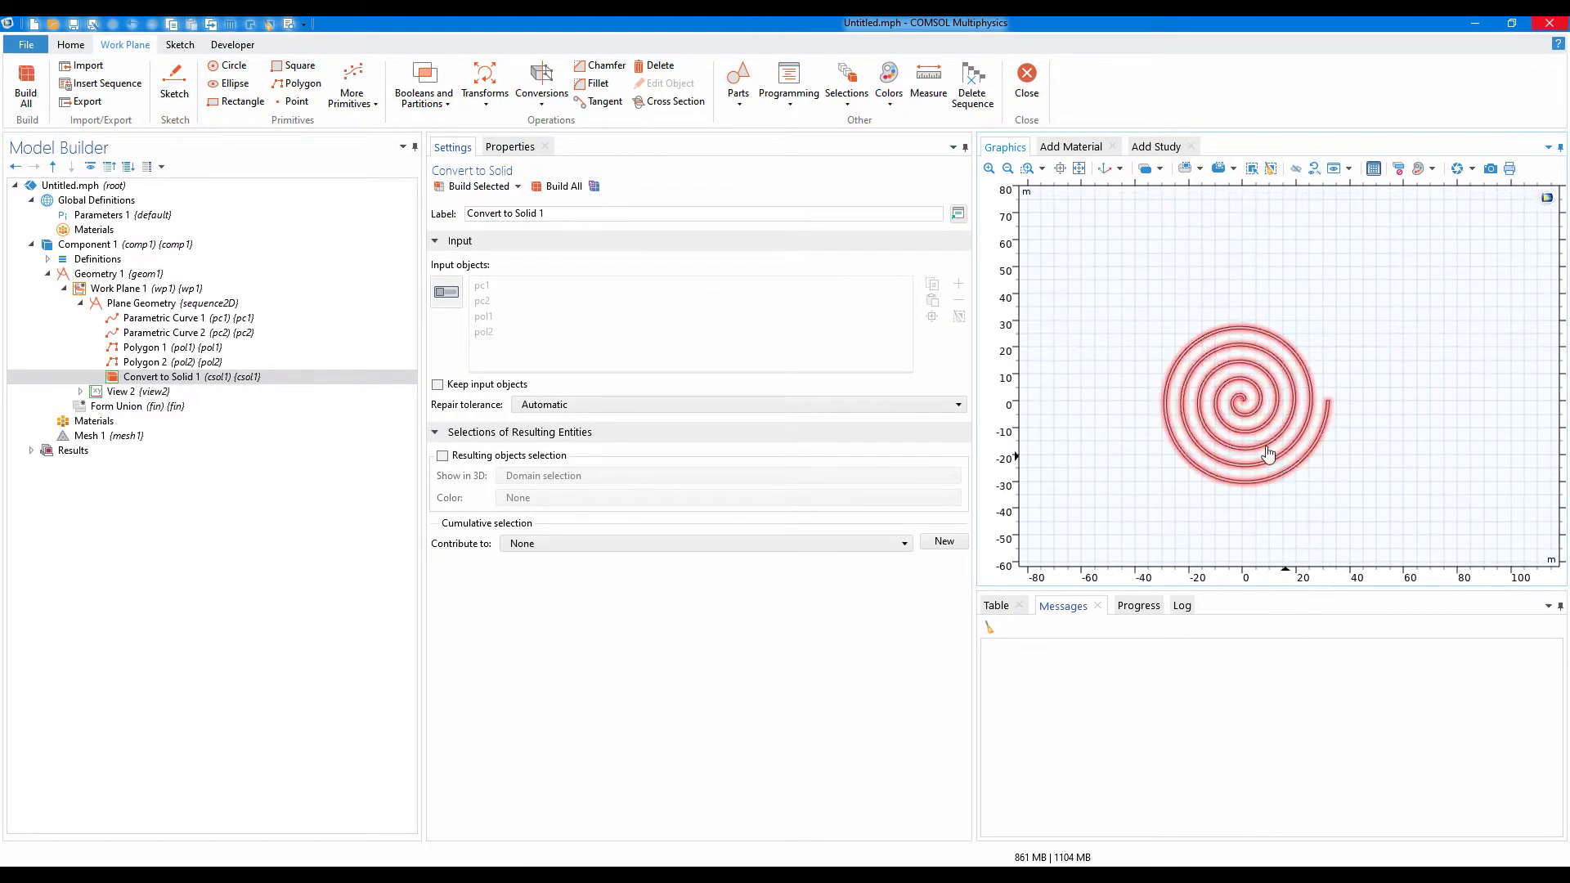
right_click_drag(1299, 501, 1282, 358)
scroll(1283, 358, "up", 3)
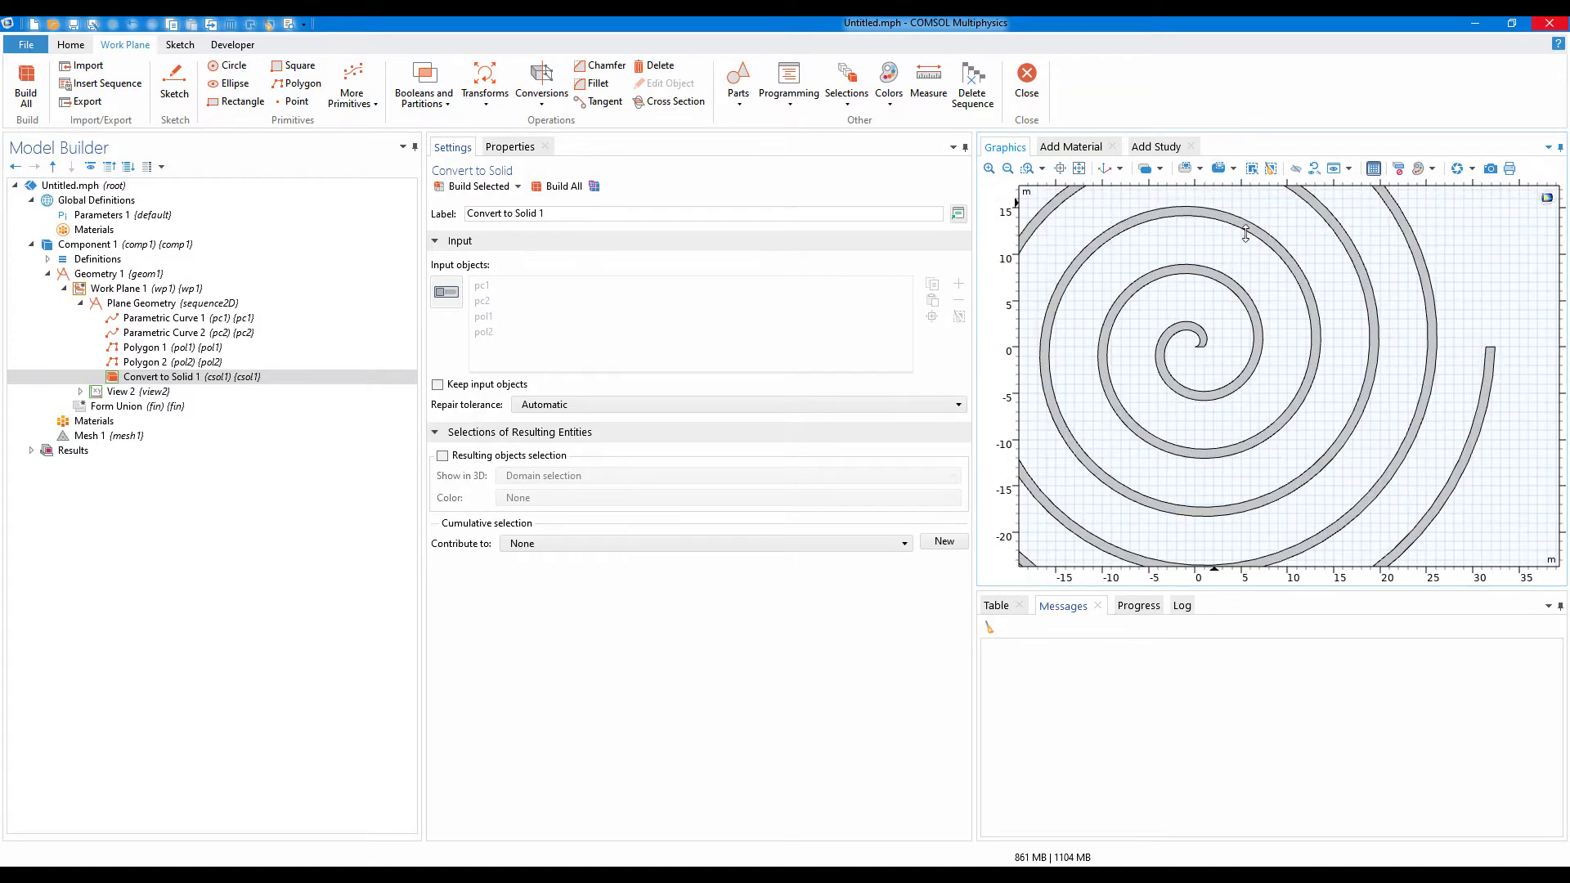
scroll(1282, 358, "down", 3)
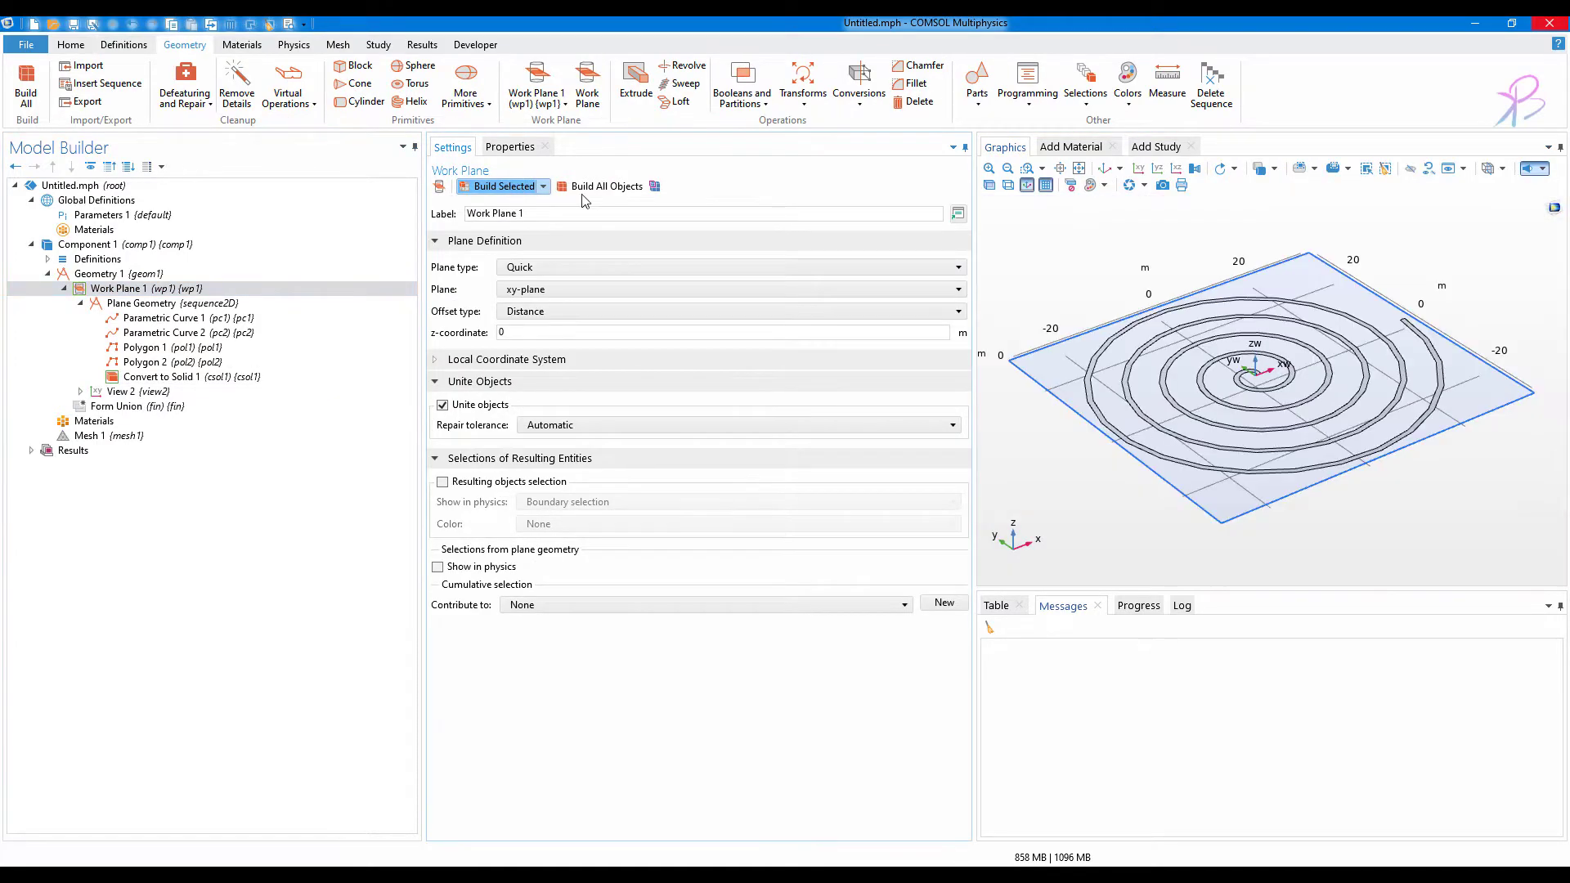
Extrude the spiral strip 8 m from Work Plane 1 into a tall spiral wall.
left_click_drag(1284, 362, 1394, 344)
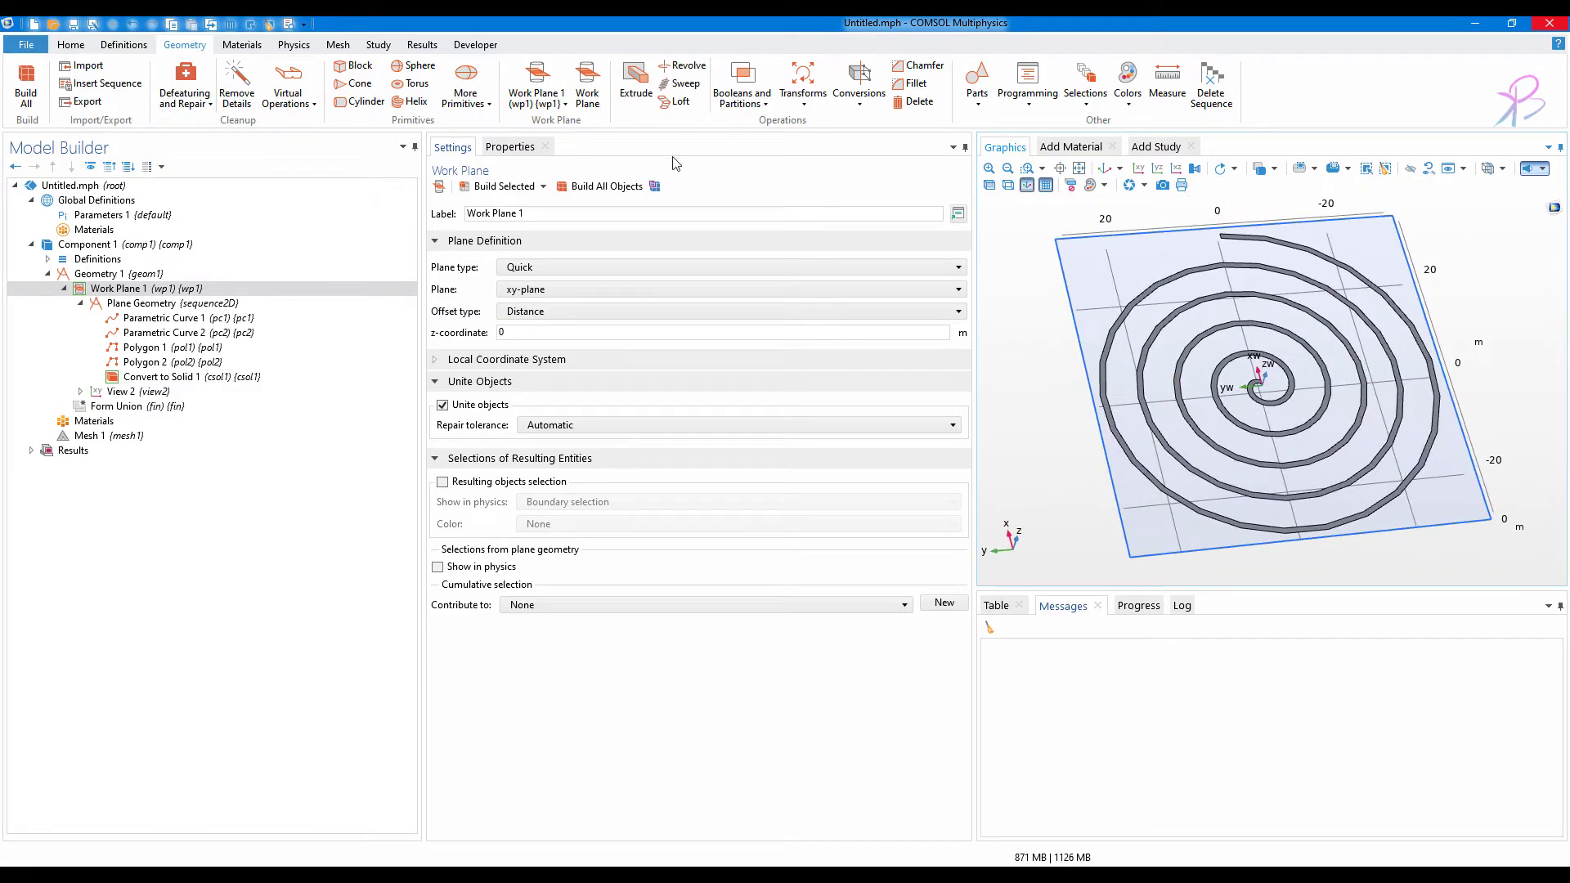
left_click(634, 79)
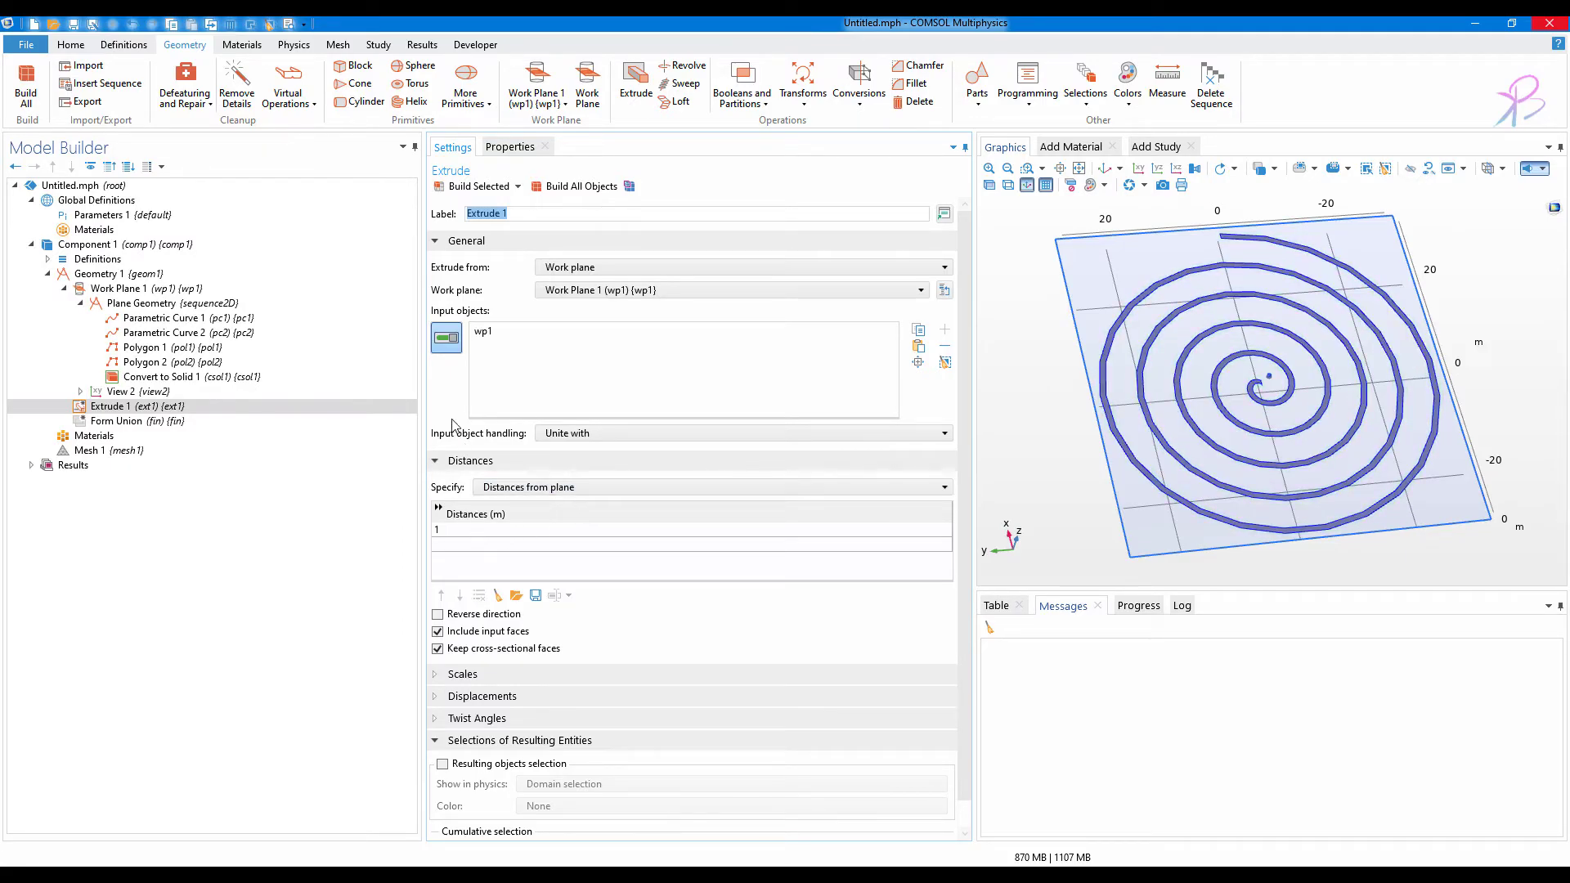
left_click(478, 186)
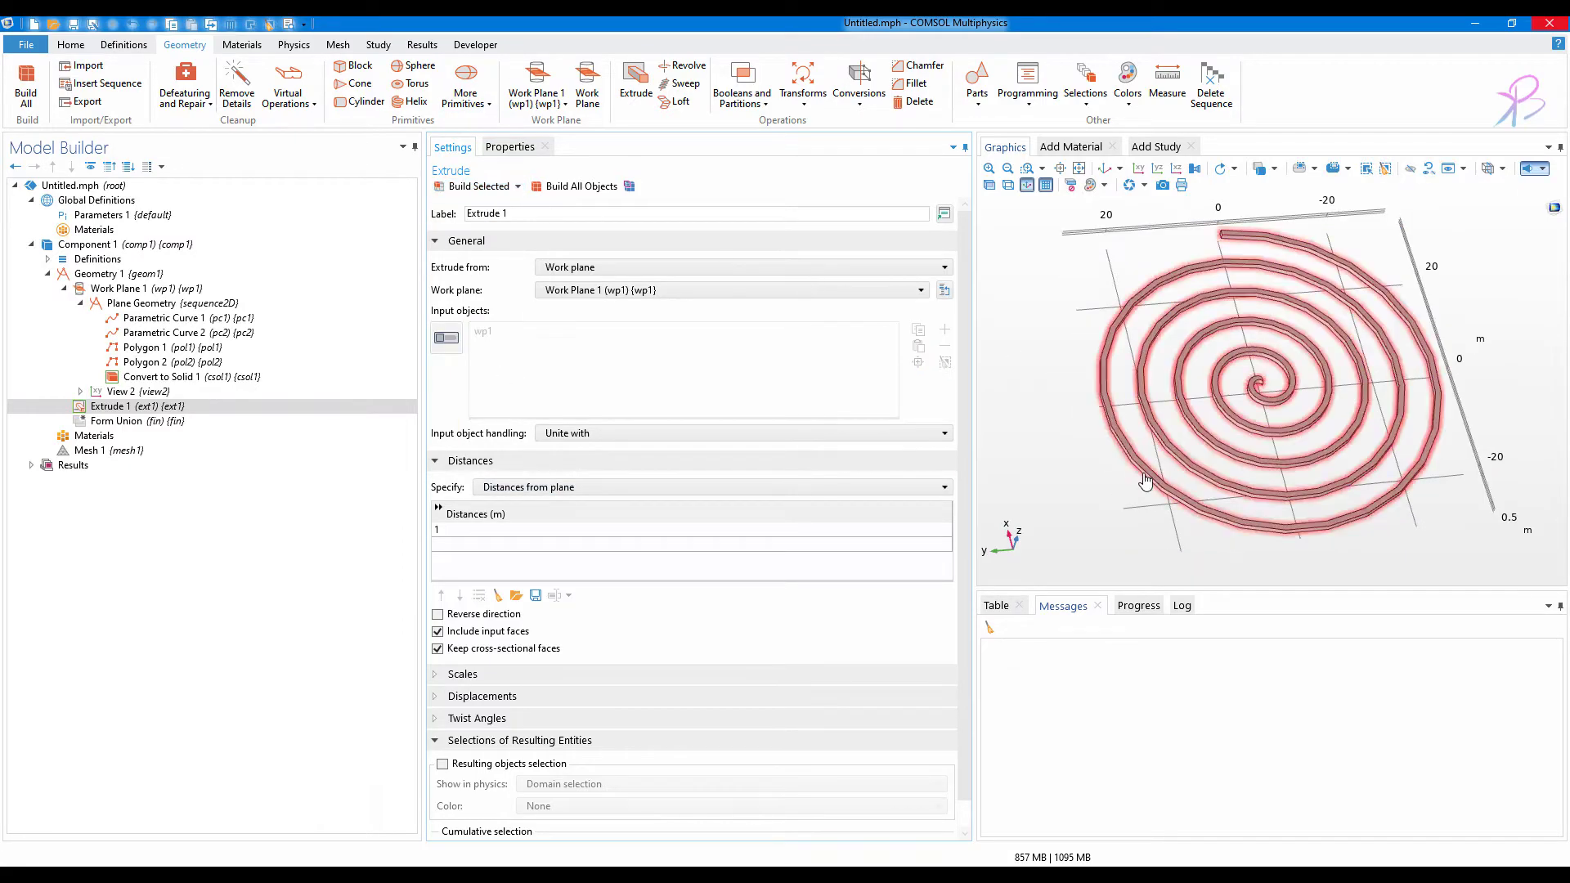
double_click(452, 530)
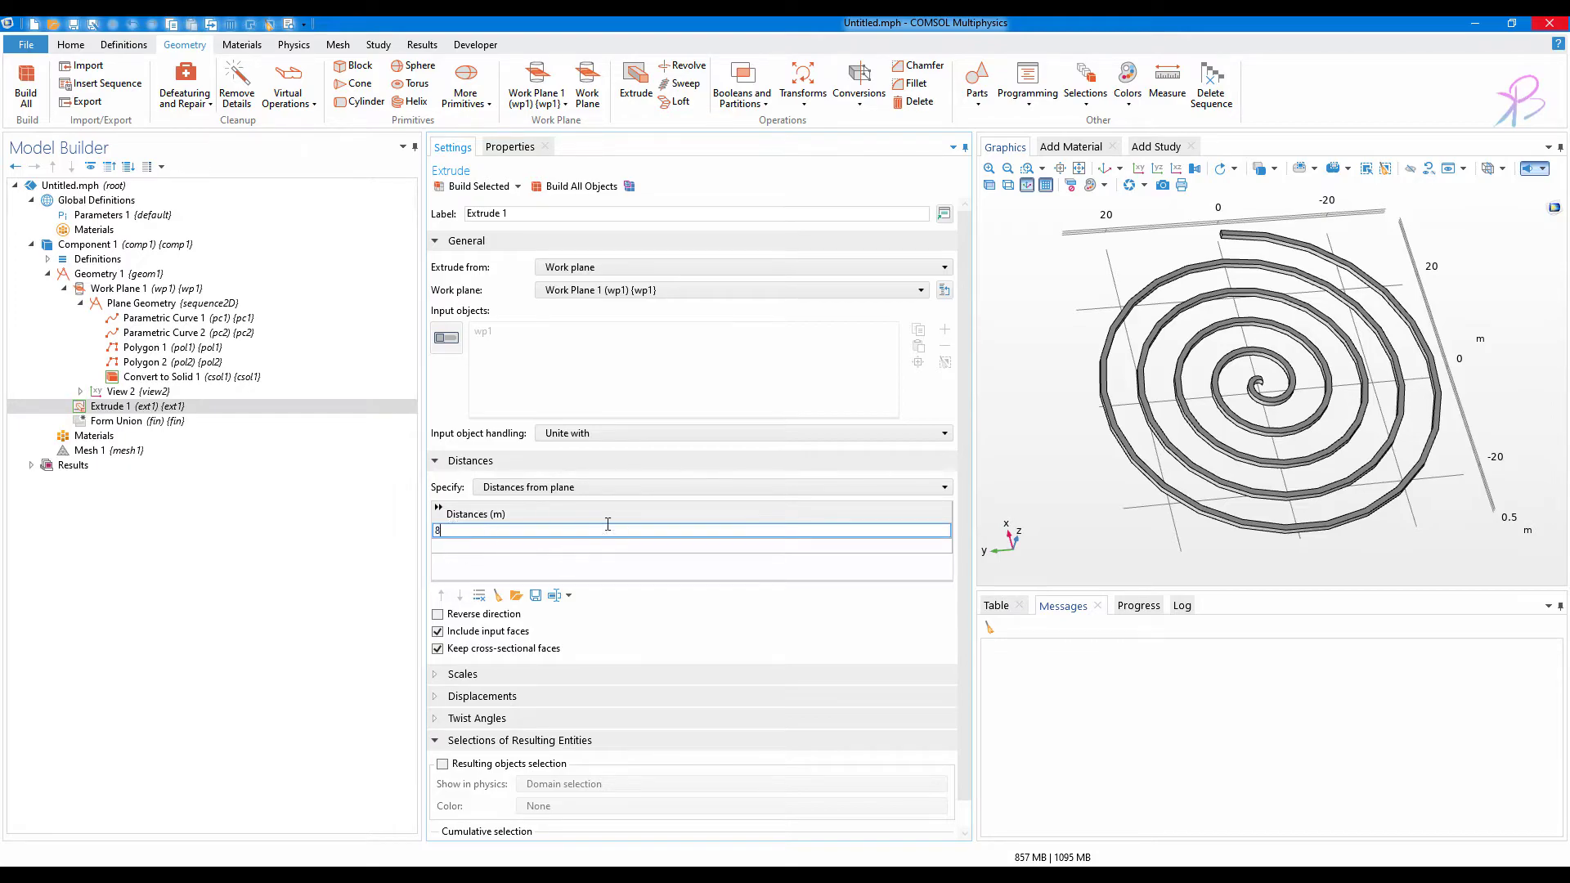
left_click(478, 185)
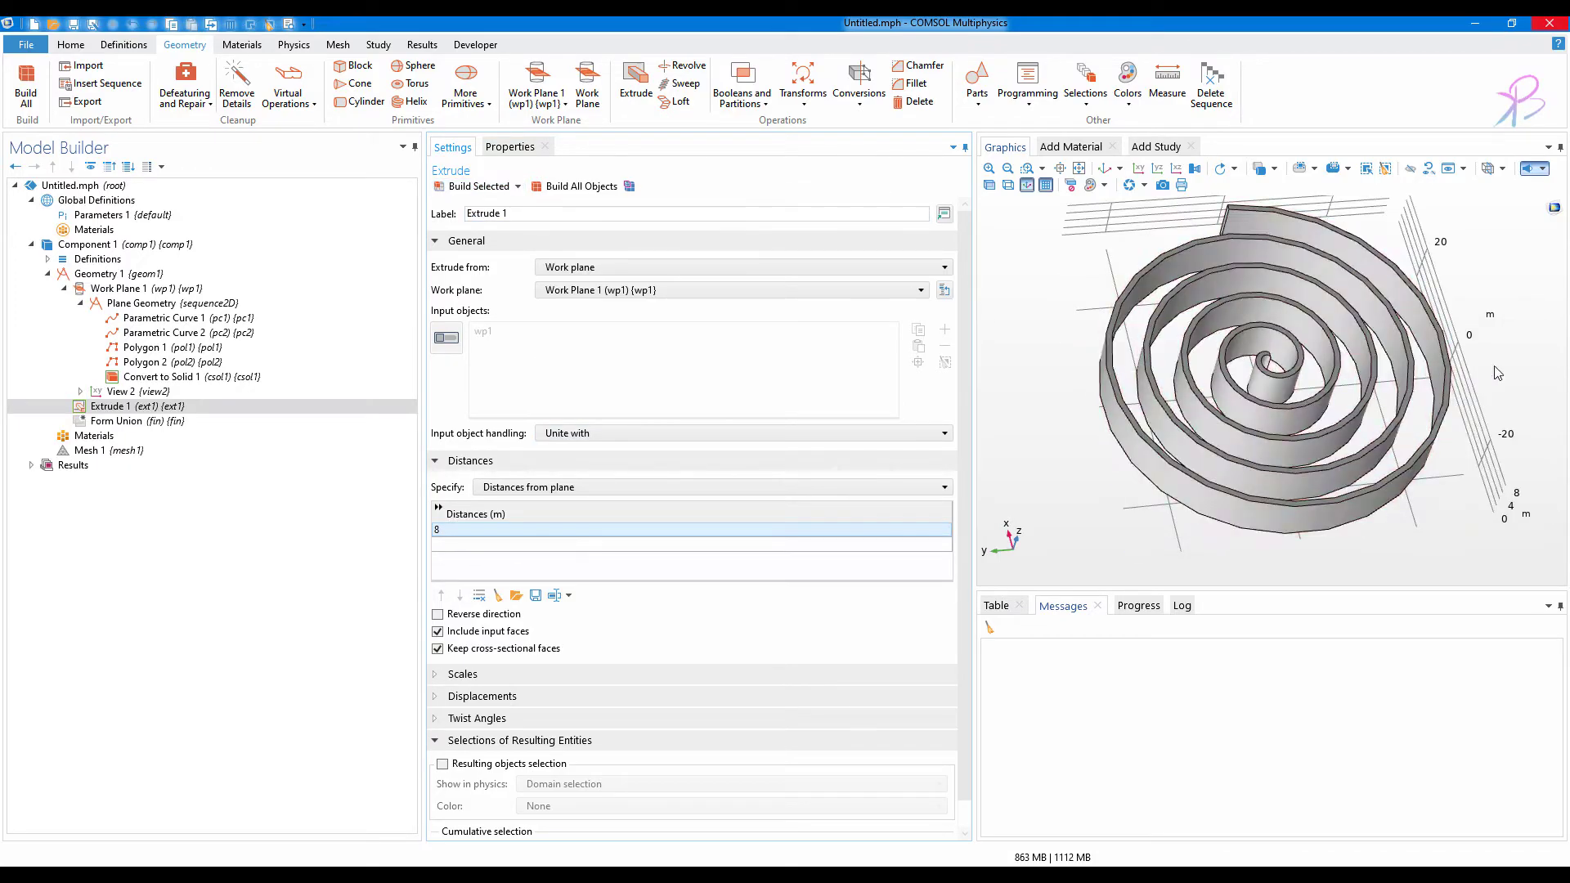
left_click_drag(1499, 374, 1316, 338)
Review both curves' expressions: s*cos(s), s*sin(s) and the (1+s) versions.
left_click(352, 319)
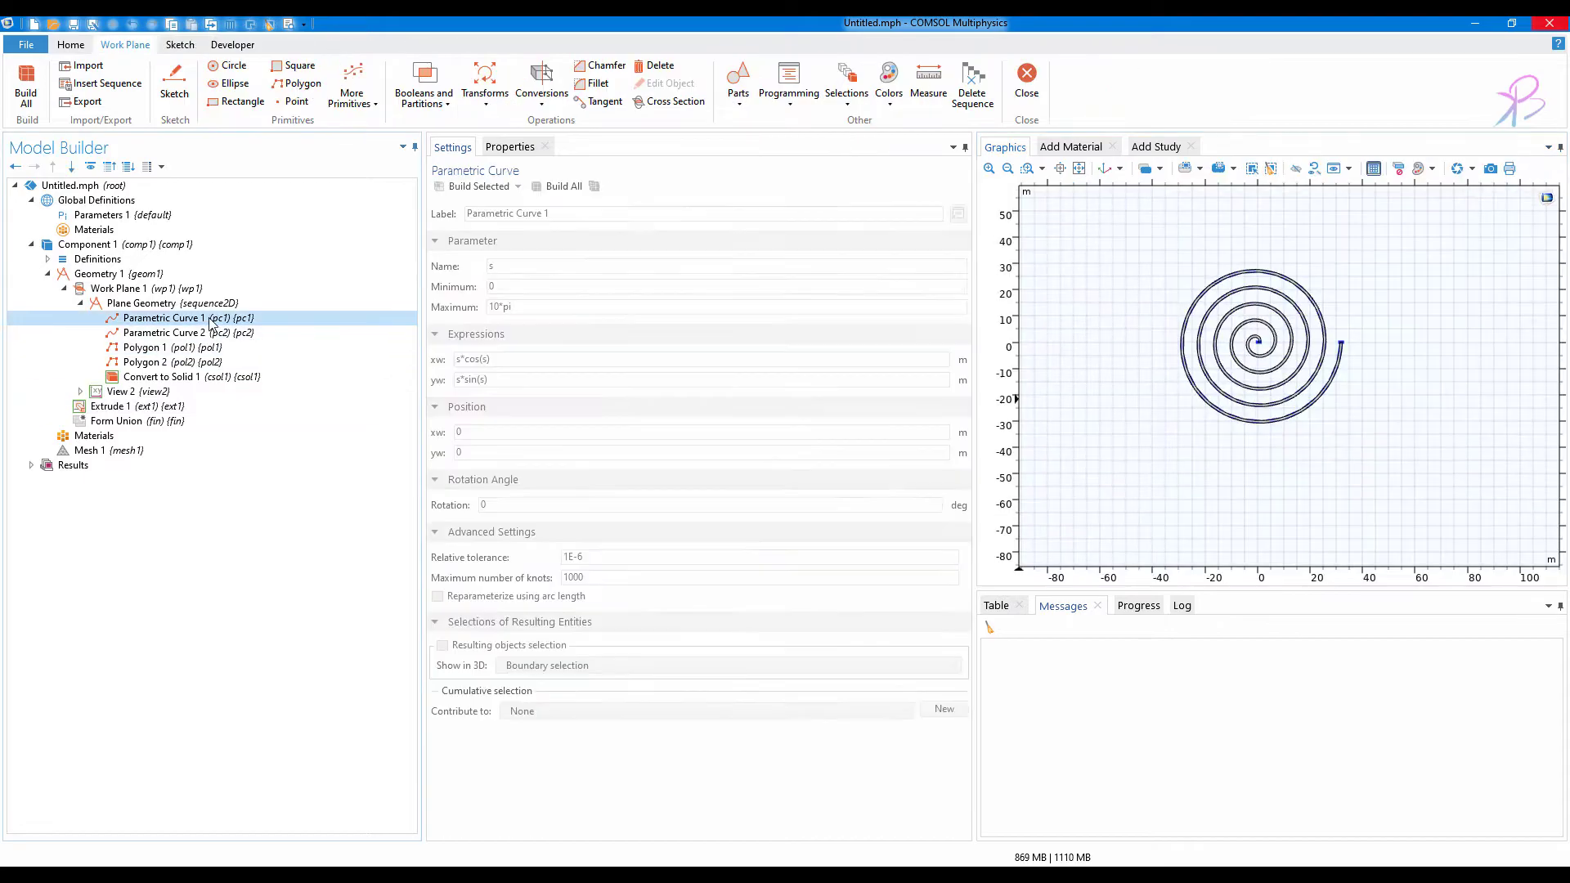
left_click(275, 333)
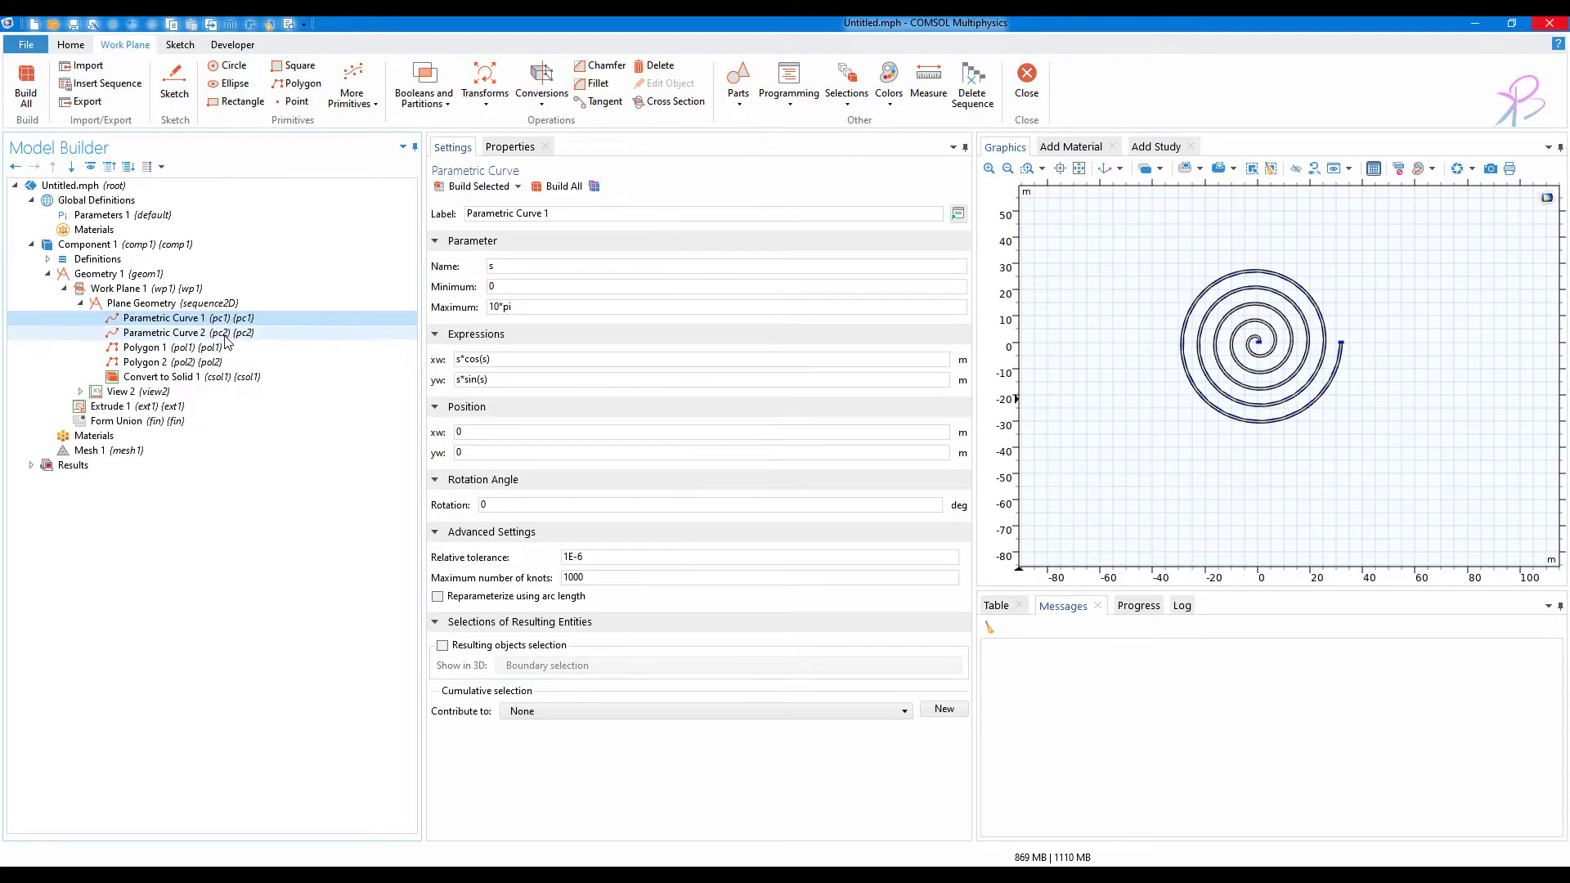
left_click(262, 318)
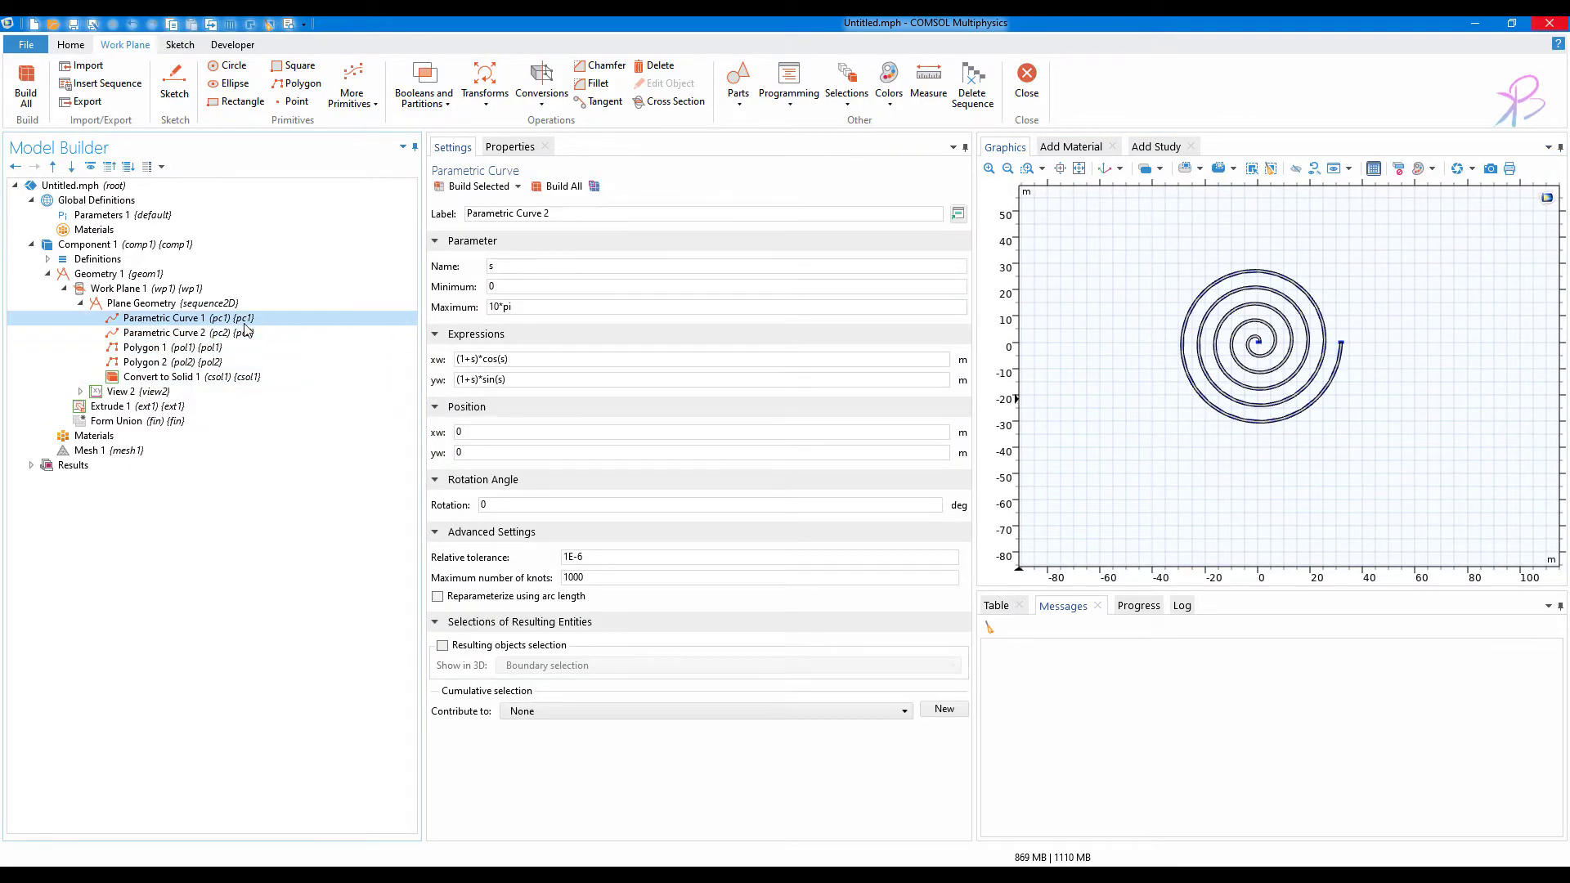
left_click(461, 362)
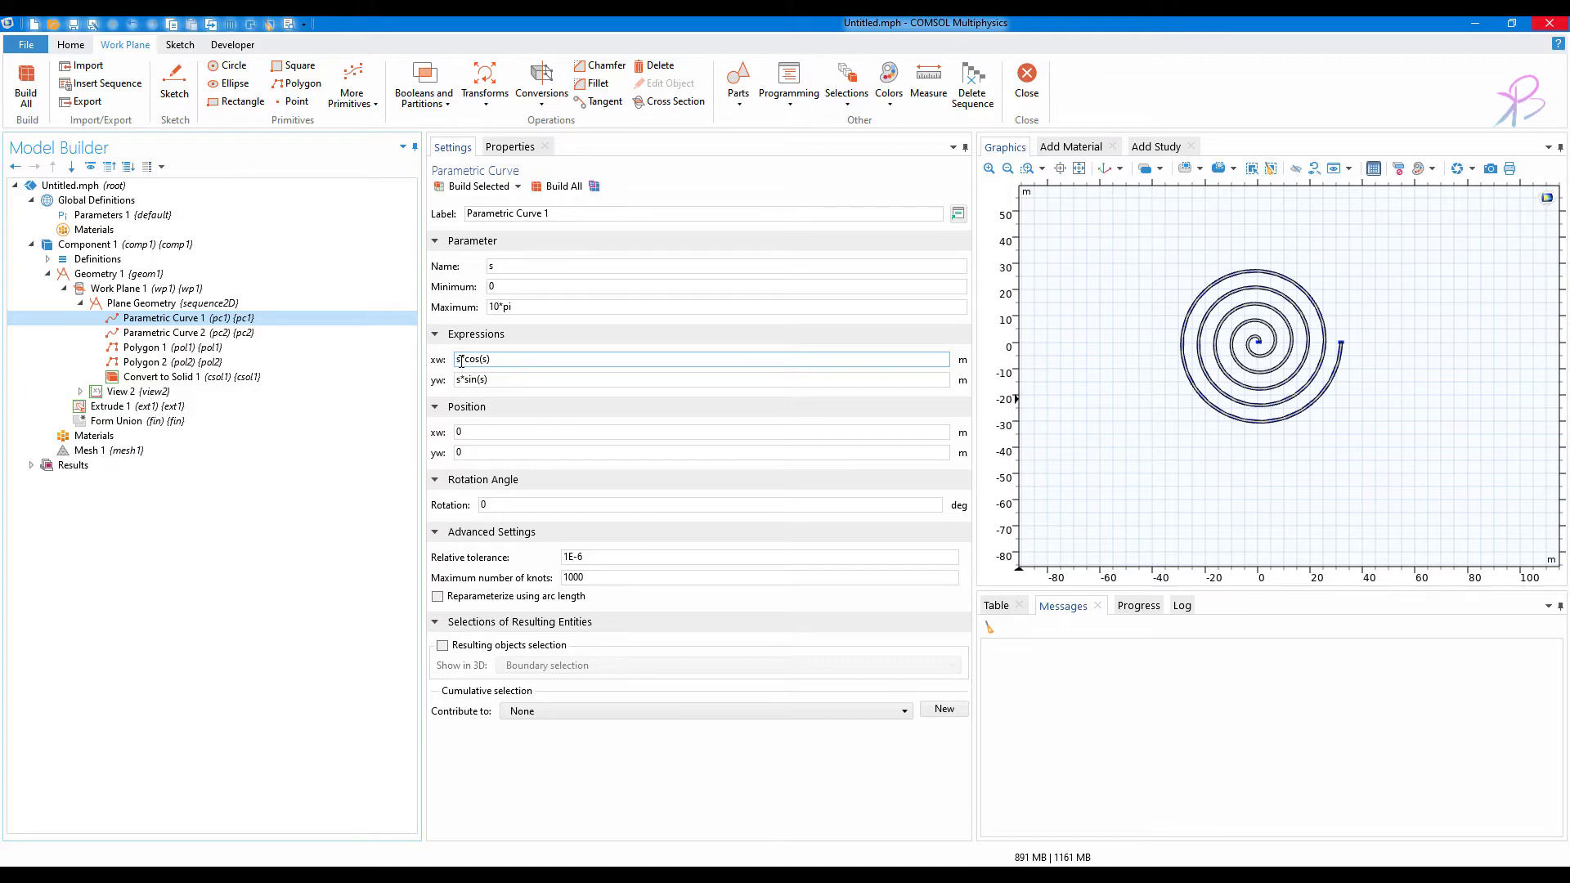
left_click(462, 379)
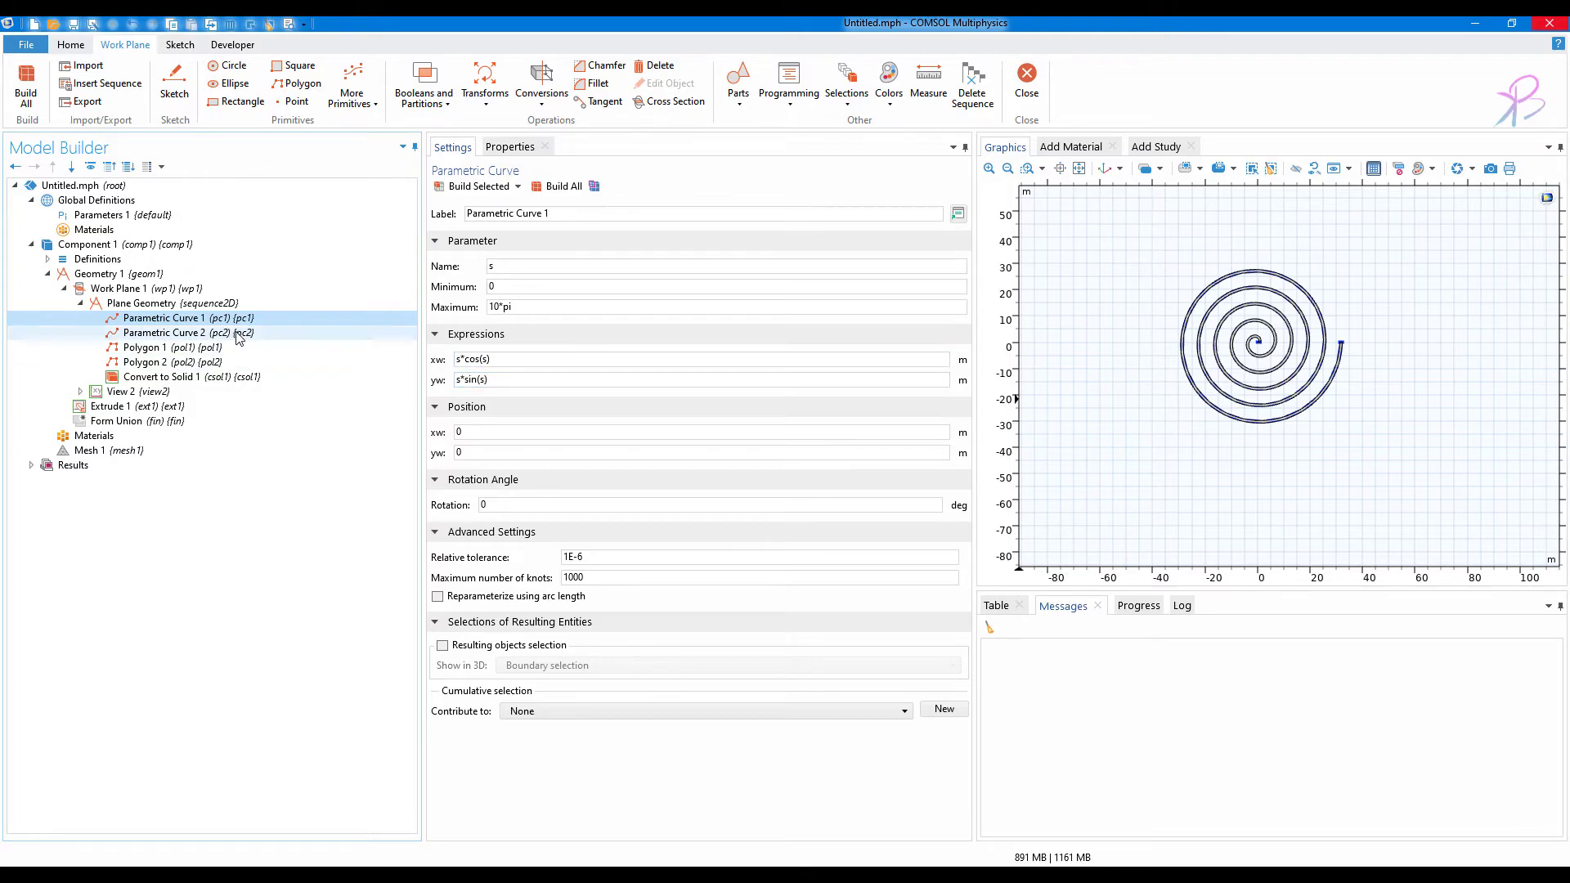
left_click(163, 333)
mouse_move(479, 359)
left_mouse_down()
mouse_move(459, 358)
mouse_move(458, 379)
left_mouse_up()
left_click(477, 379)
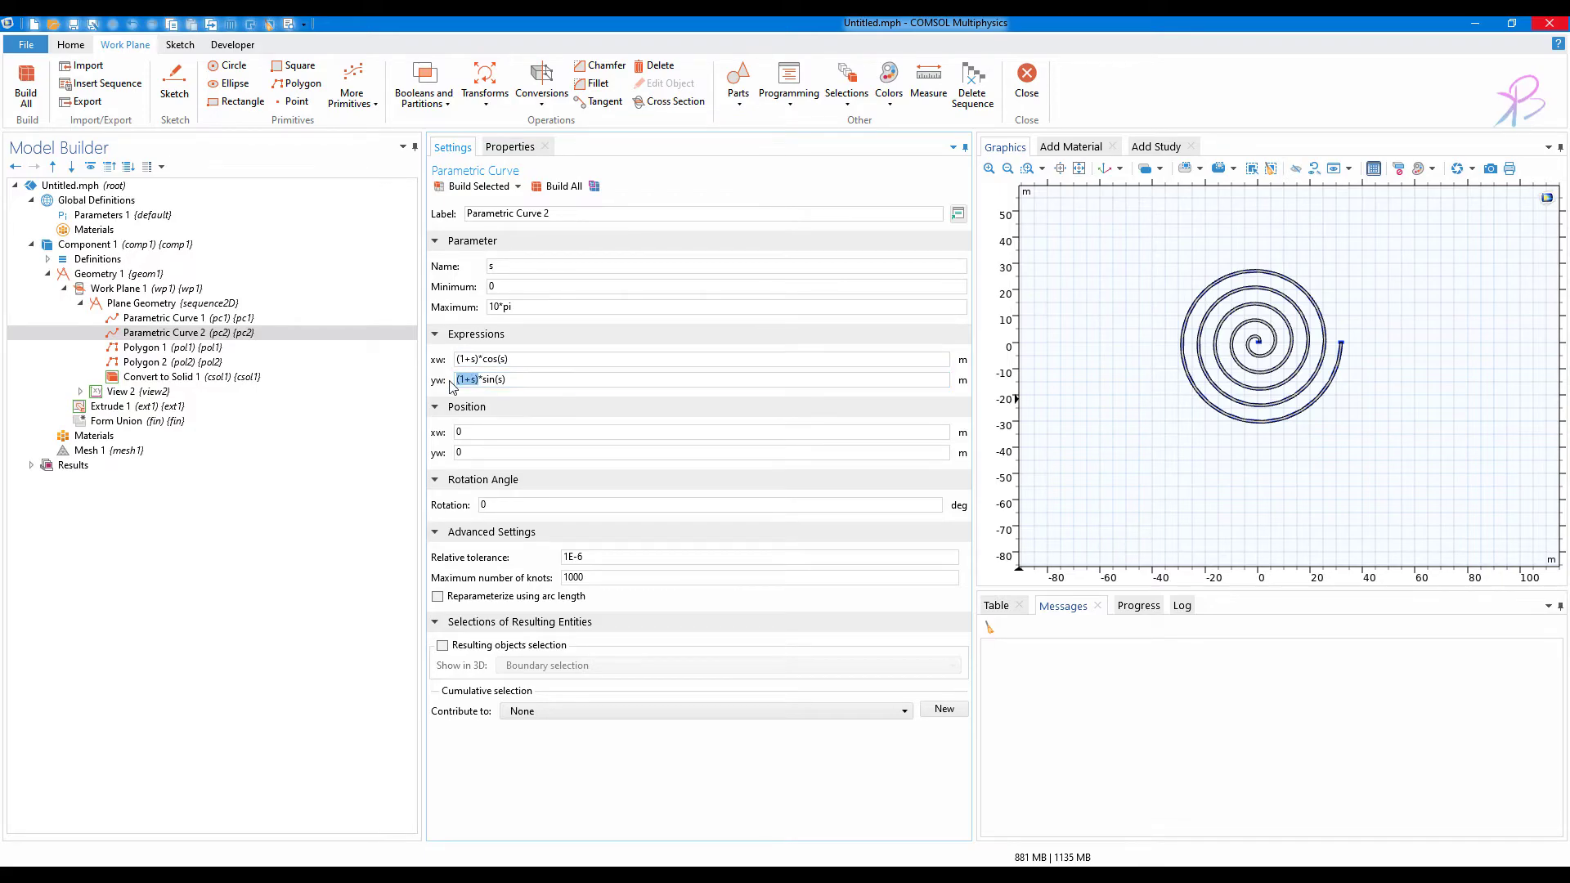
left_click(516, 376)
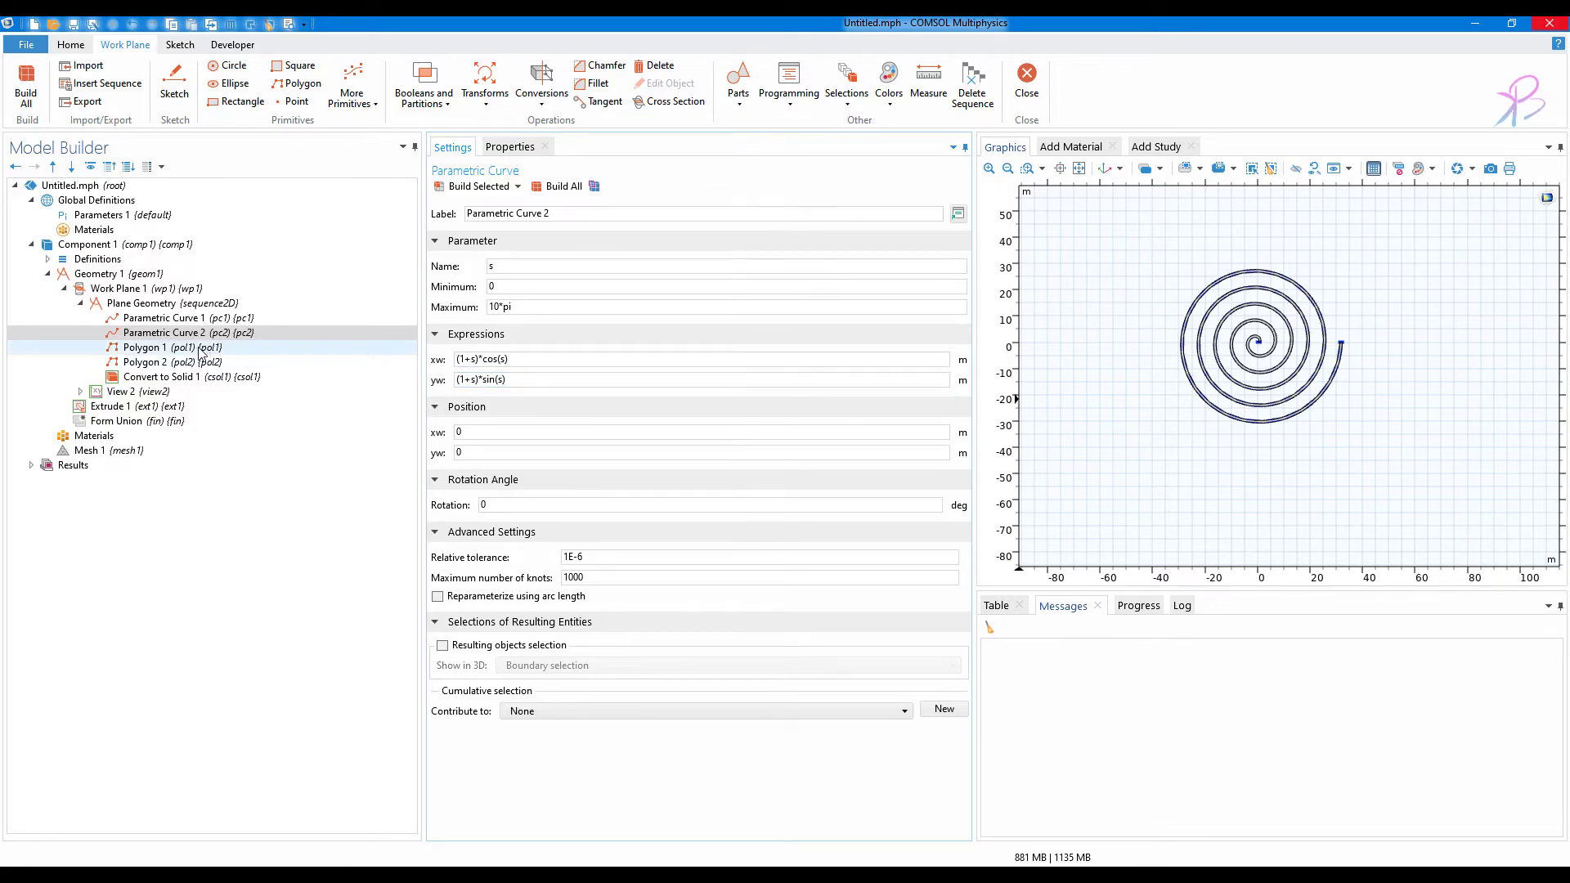
Review Polygon 1, Convert to Solid 1 and Extrude 1, ending on Convert to Solid 1.
left_click(147, 348)
scroll(1295, 355, "up", 10)
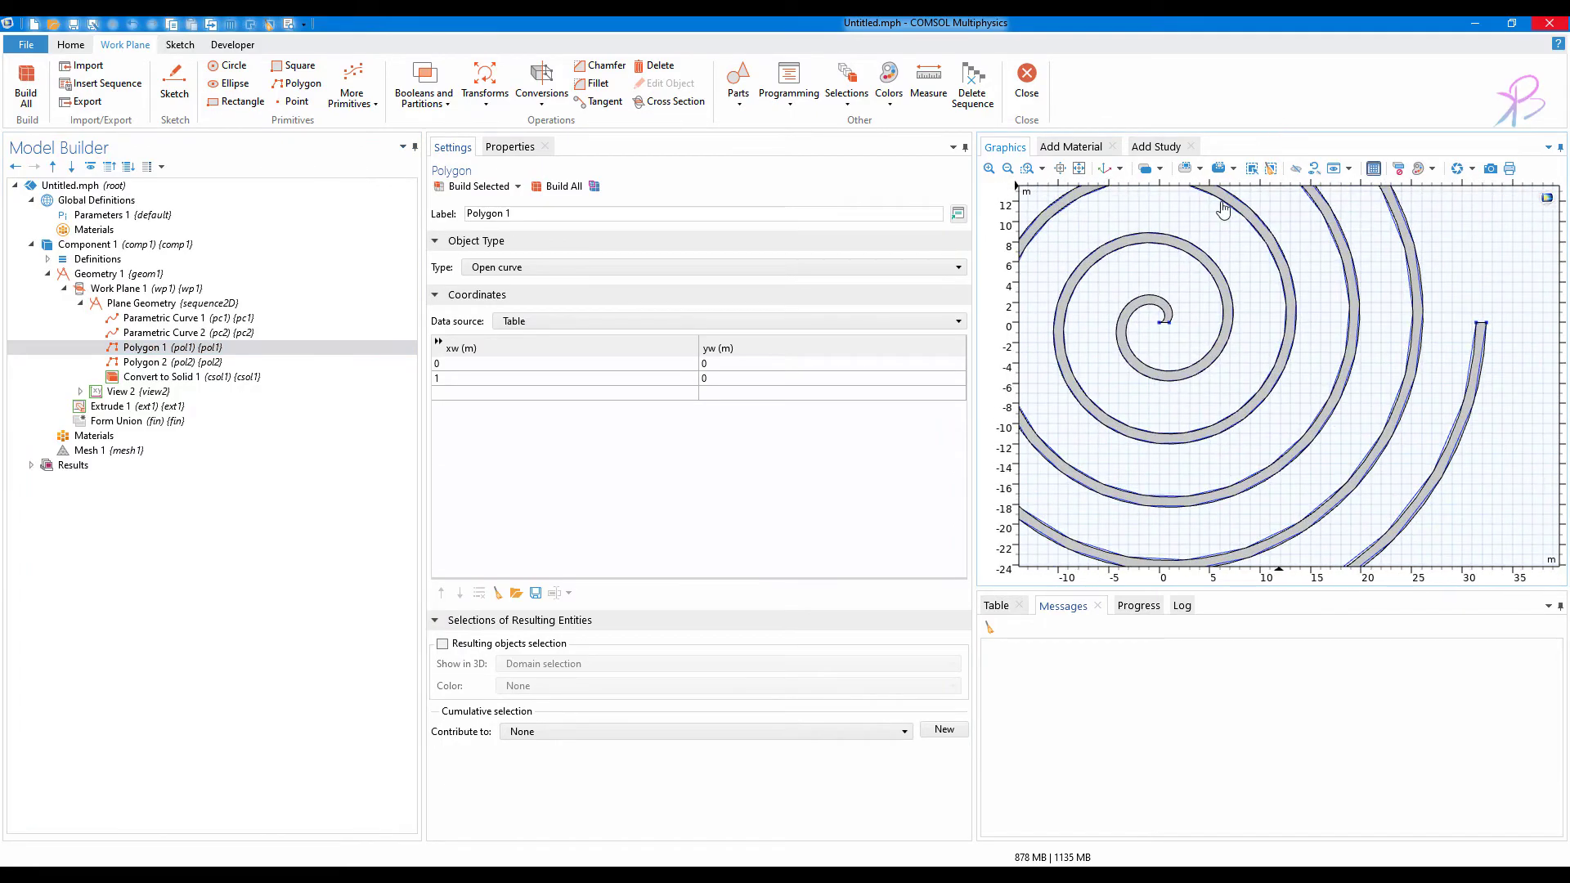
scroll(1227, 286, "down", 10)
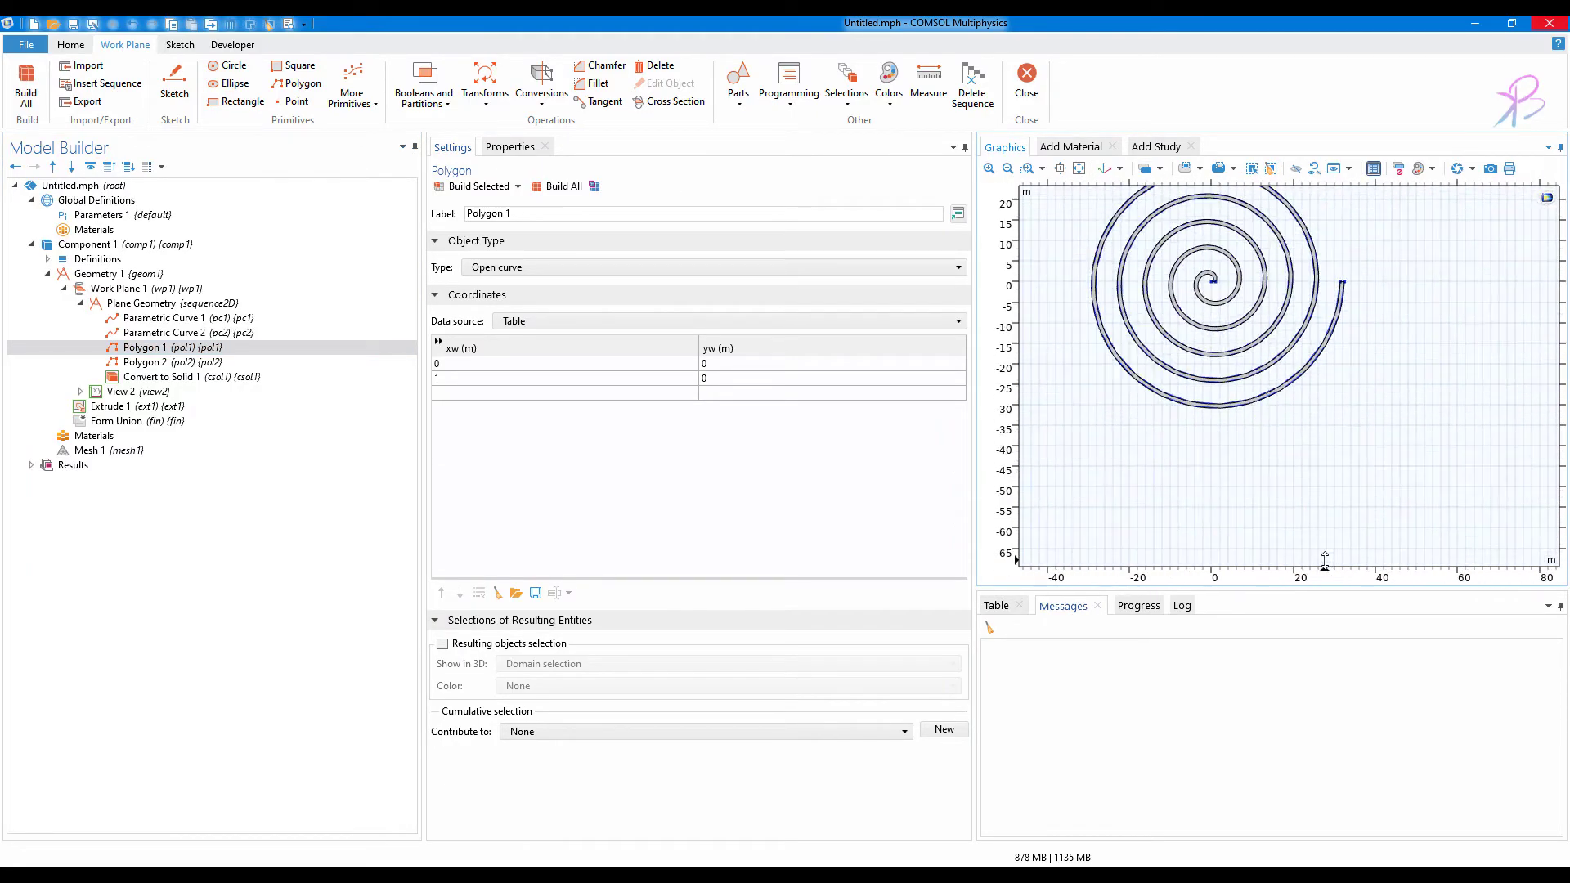
left_click(245, 377)
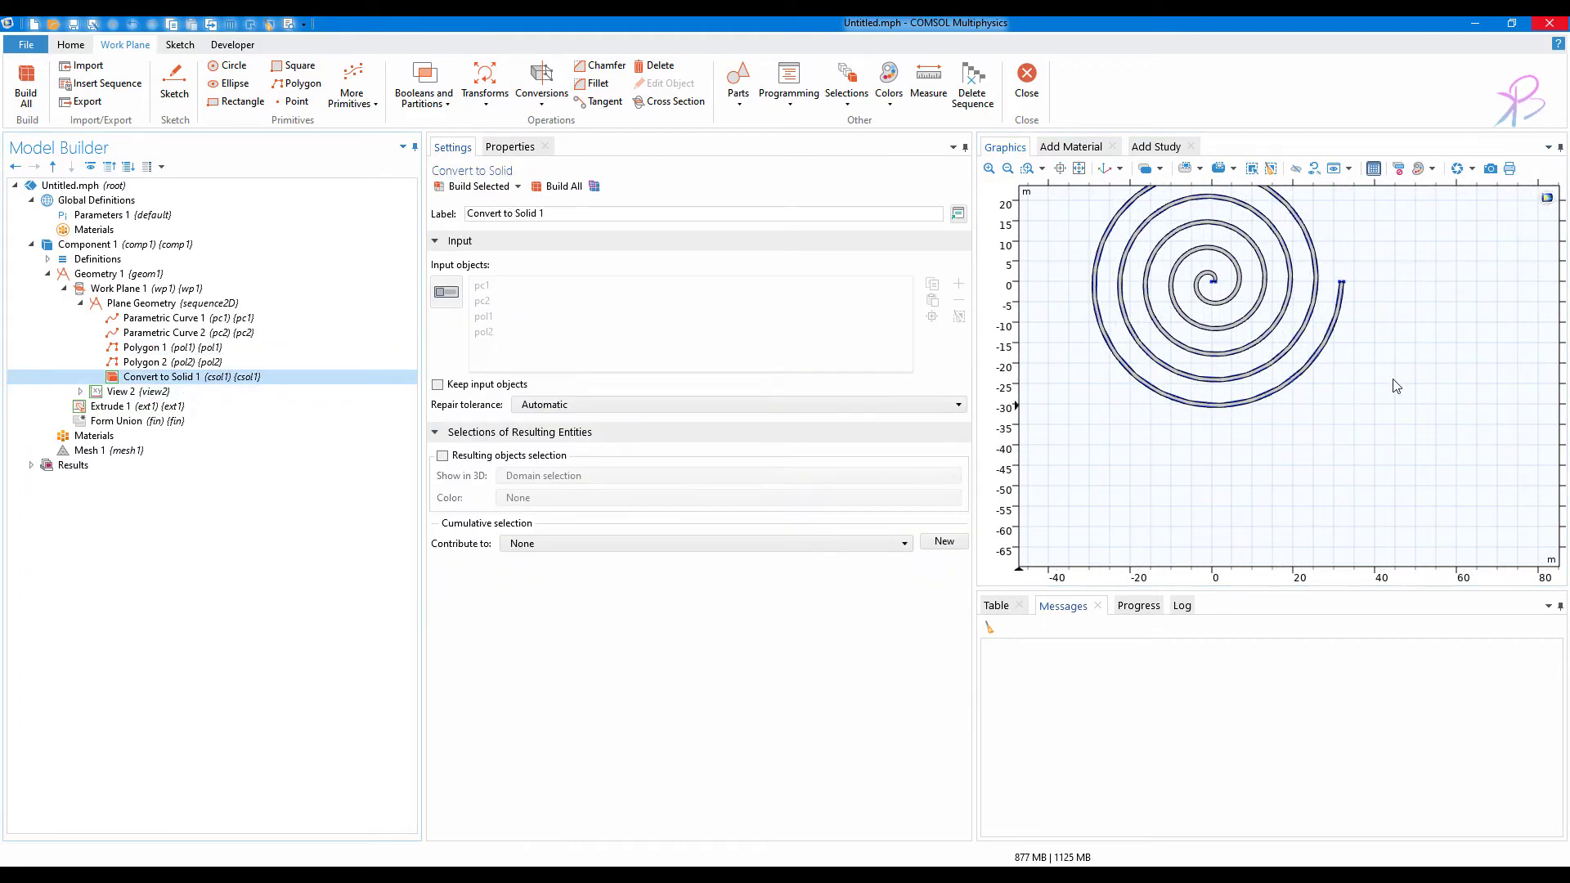
left_click(123, 407)
left_click_drag(1346, 285, 1292, 409)
left_click(223, 377)
scroll(1351, 273, "up", 5)
right_click_drag(1395, 323, 1399, 442)
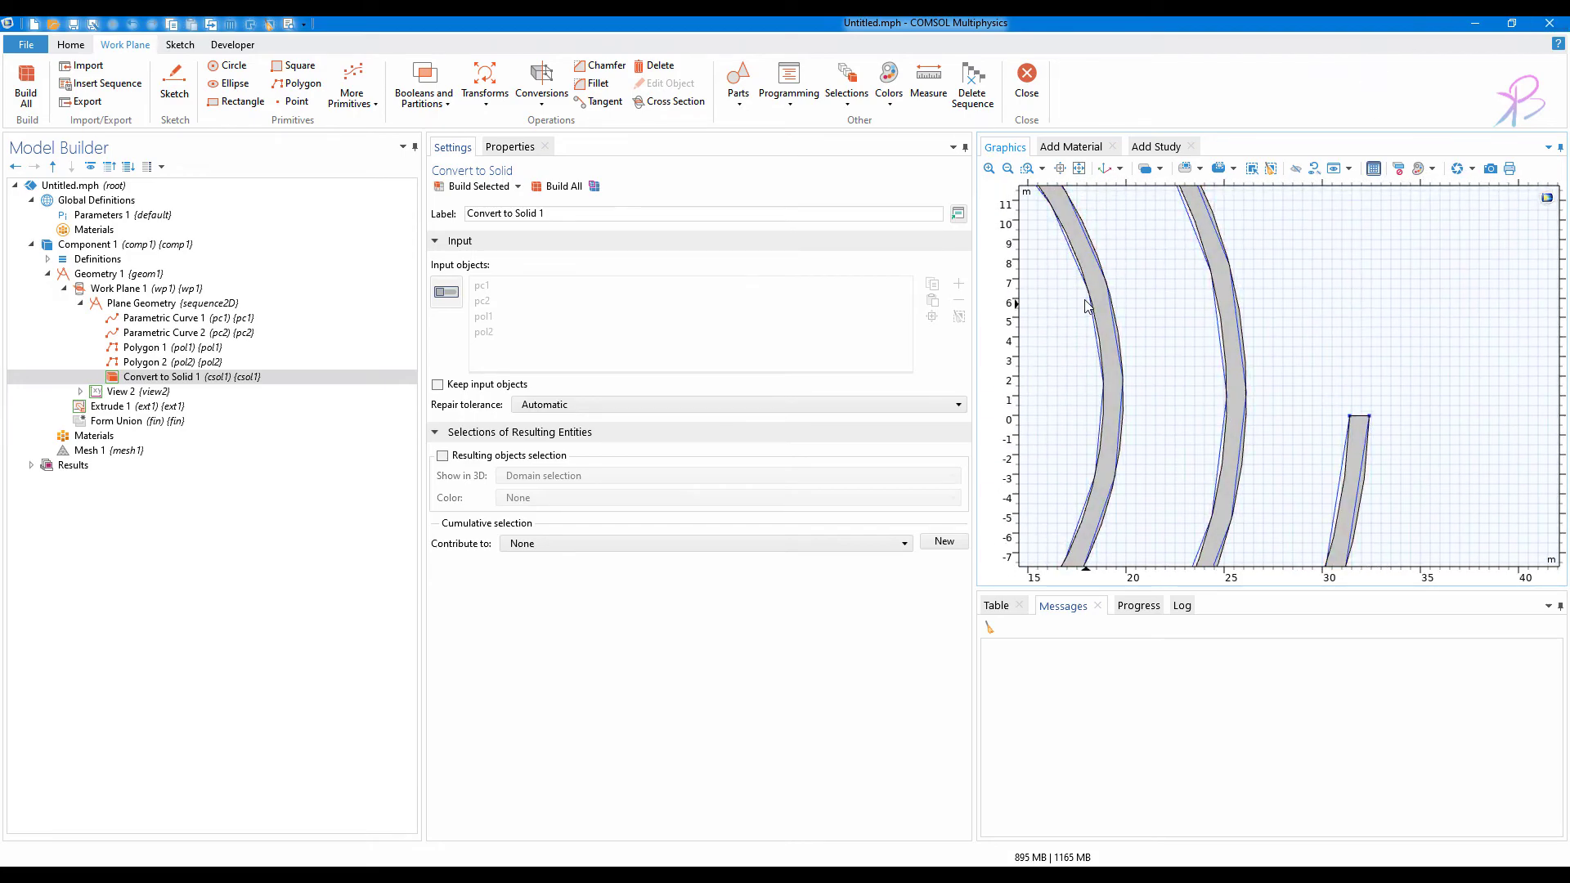
right_click_drag(1088, 305, 1360, 251)
scroll(1215, 364, "down", 5)
scroll(1303, 379, "up", 8)
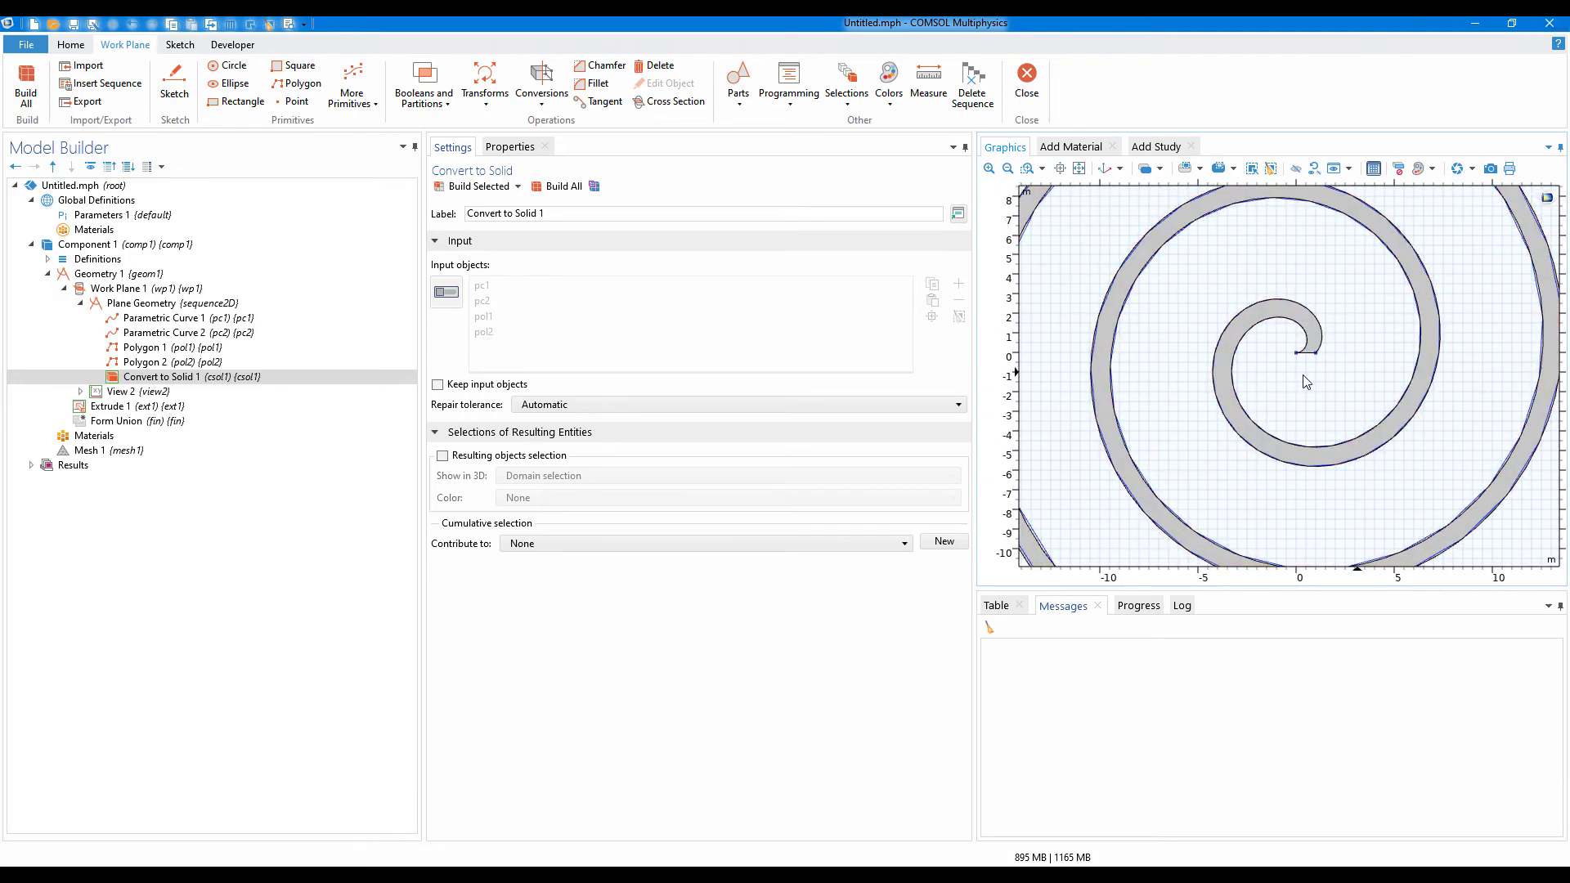